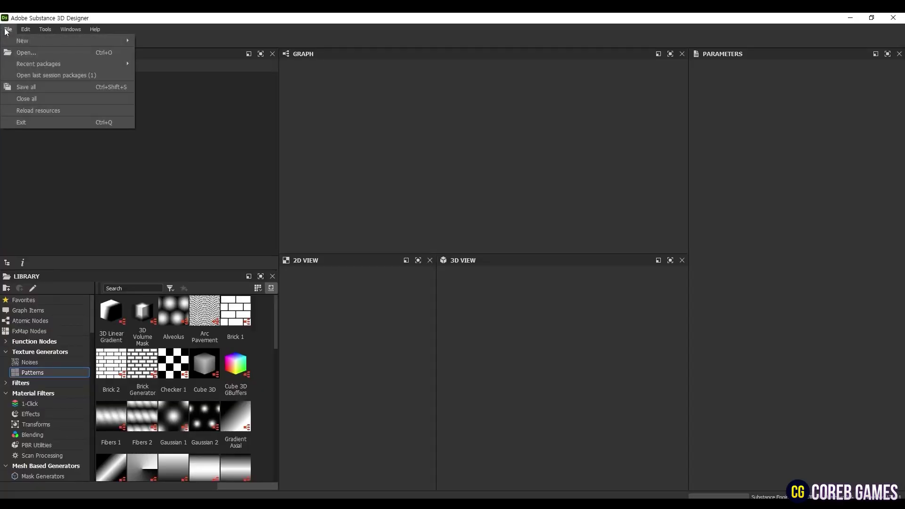
Step: Create a new Substance graph named Hexagon Patterns from the Empty template
{"action": "mouse_move", "coordinate": [21, 41]}
{"action": "left_click", "coordinate": [154, 41]}
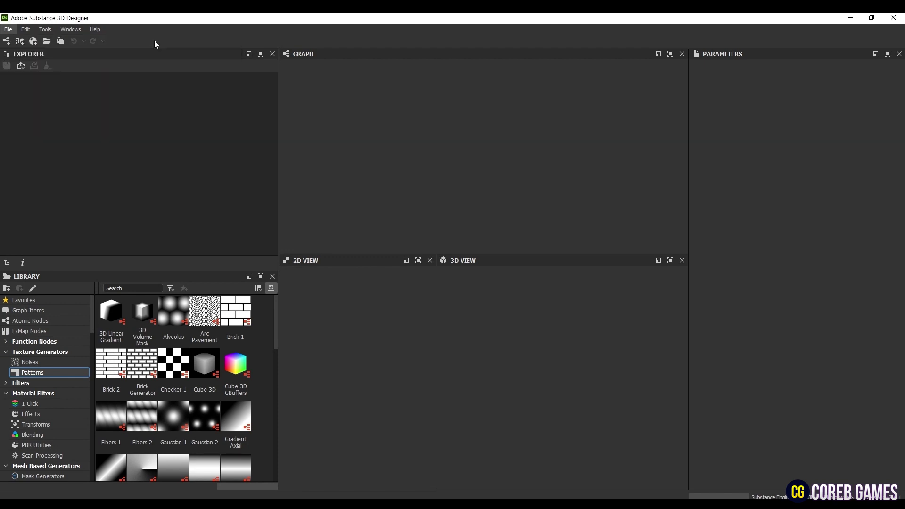
{"action": "type", "text": "Hexagon Patterns"}
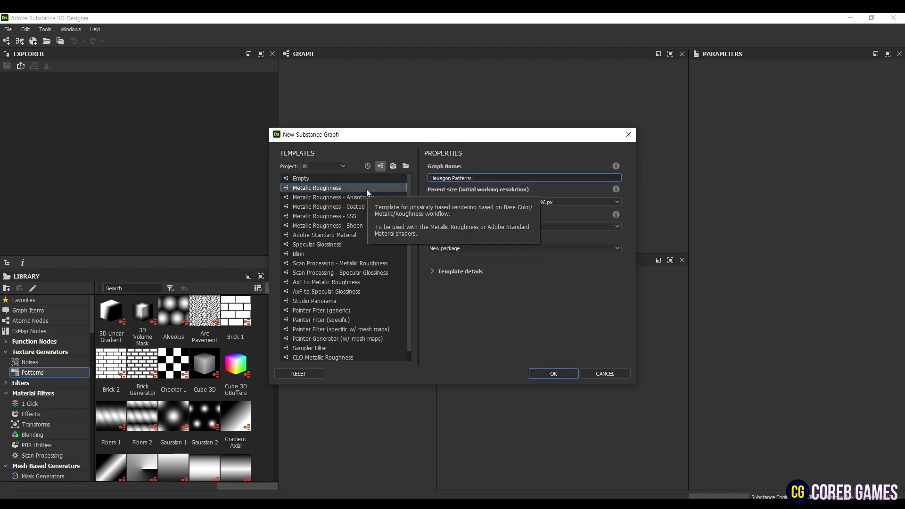
{"action": "left_click", "coordinate": [329, 179]}
{"action": "left_click", "coordinate": [548, 372]}
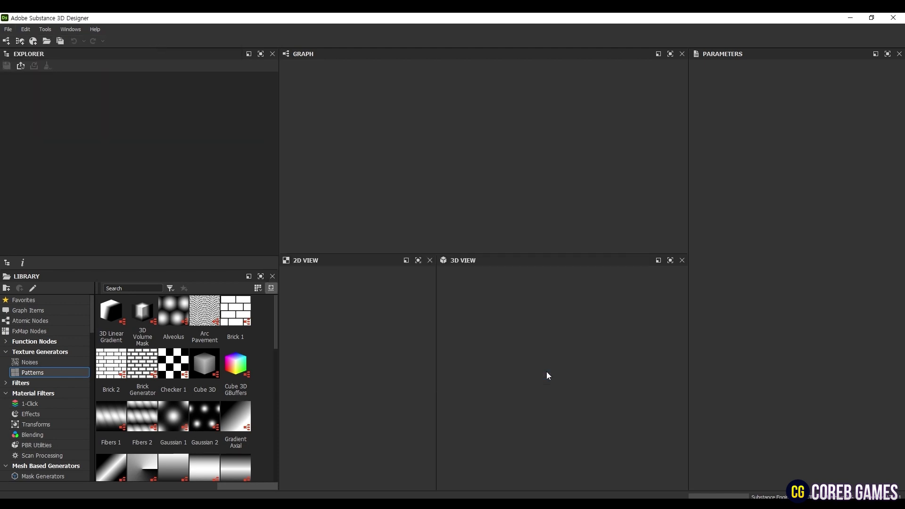
Step: Add a Shape node to the graph and set its pattern to Brick
{"action": "key", "text": "space"}
{"action": "type", "text": "sh"}
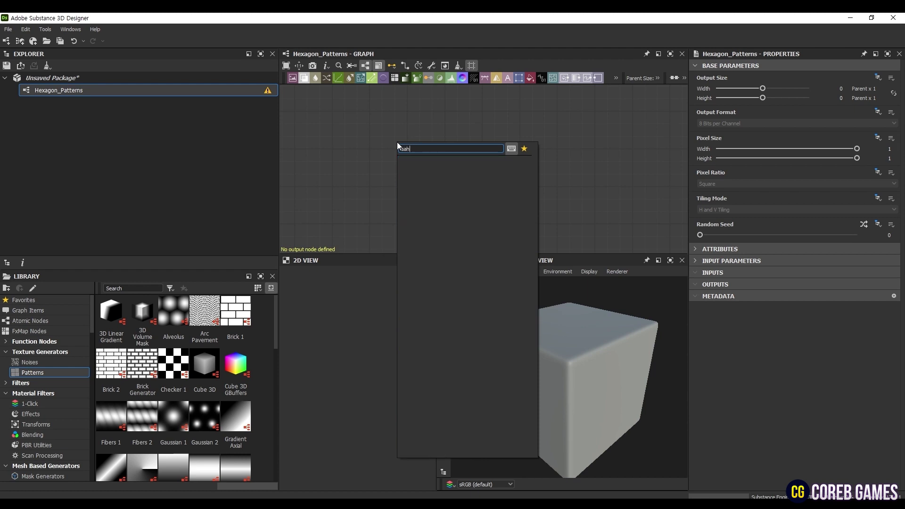
{"action": "type", "text": "ape"}
{"action": "left_click", "coordinate": [414, 162]}
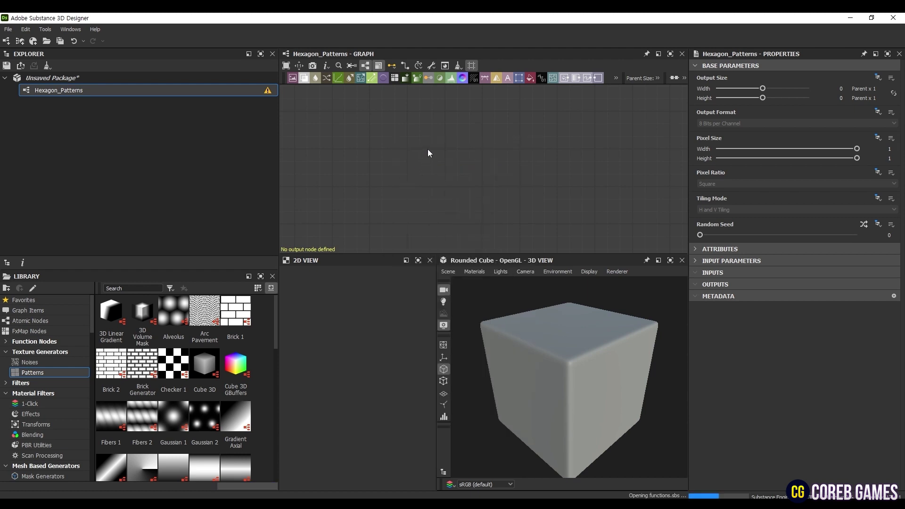
{"action": "left_click", "coordinate": [339, 198]}
{"action": "left_click", "coordinate": [741, 308]}
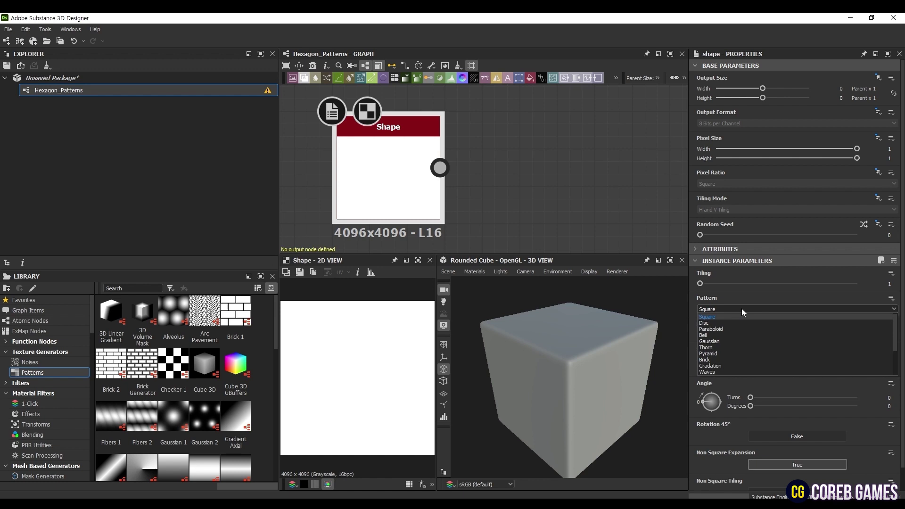
{"action": "left_click", "coordinate": [721, 359]}
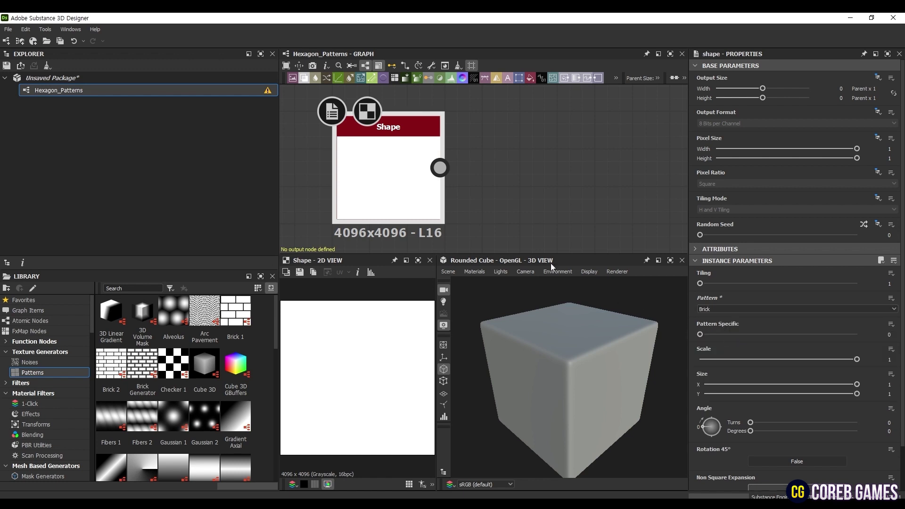
Step: Set the Shape node's tiling to 2 and scale to 0.75, and enable its 45° rotation
{"action": "scroll", "coordinate": [431, 182], "scroll_direction": "down", "scroll_amount": 2}
{"action": "scroll", "coordinate": [432, 181], "scroll_direction": "up", "scroll_amount": 1}
{"action": "scroll", "coordinate": [741, 321], "scroll_direction": "down", "scroll_amount": 1}
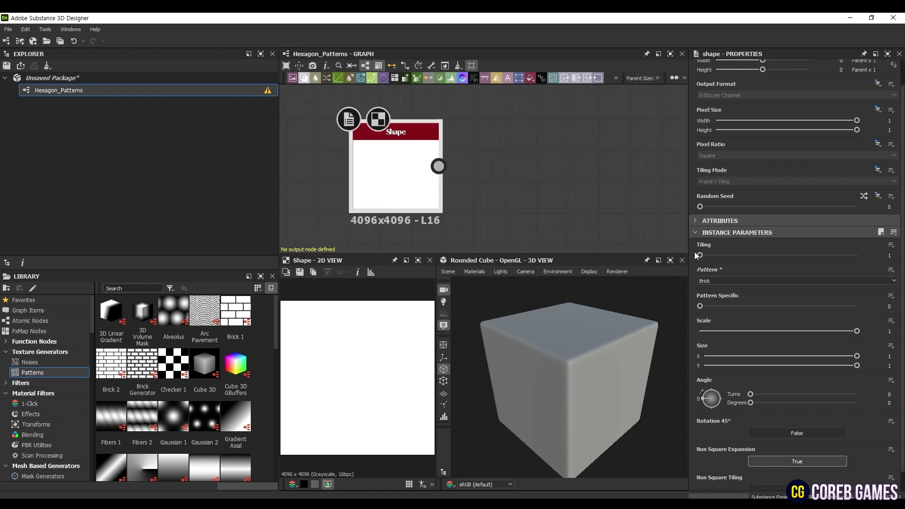
{"action": "left_click_drag", "start_coordinate": [699, 255], "coordinate": [710, 256]}
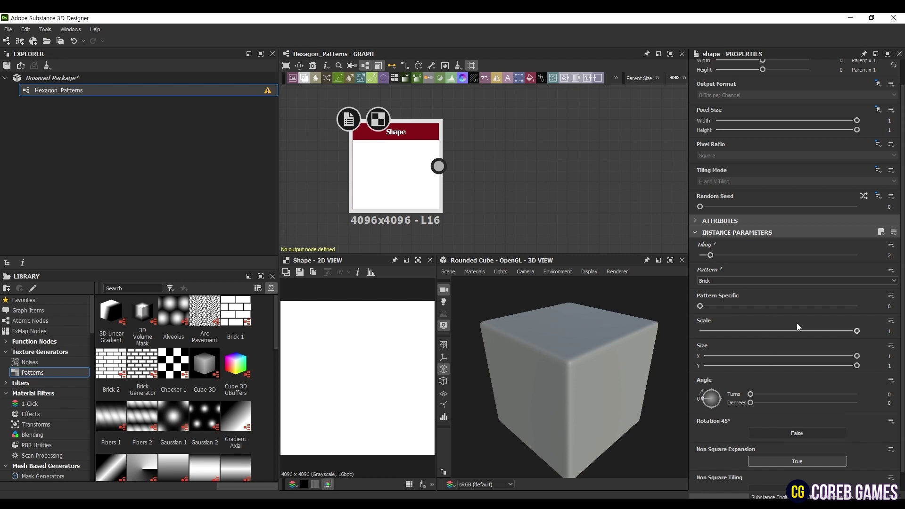
{"action": "left_click", "coordinate": [889, 331]}
{"action": "type", "text": "0.75"}
{"action": "key", "text": "Return"}
{"action": "scroll", "coordinate": [807, 373], "scroll_direction": "down", "scroll_amount": 1}
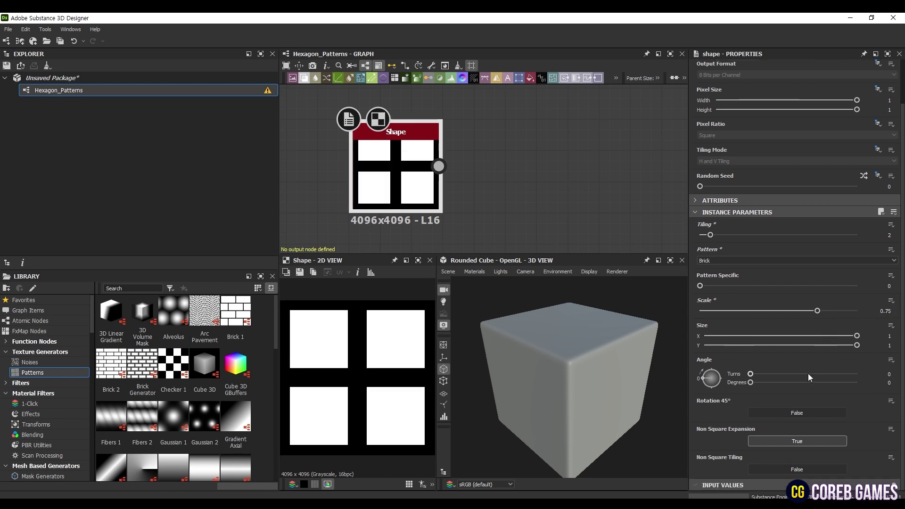
{"action": "left_click", "coordinate": [787, 411]}
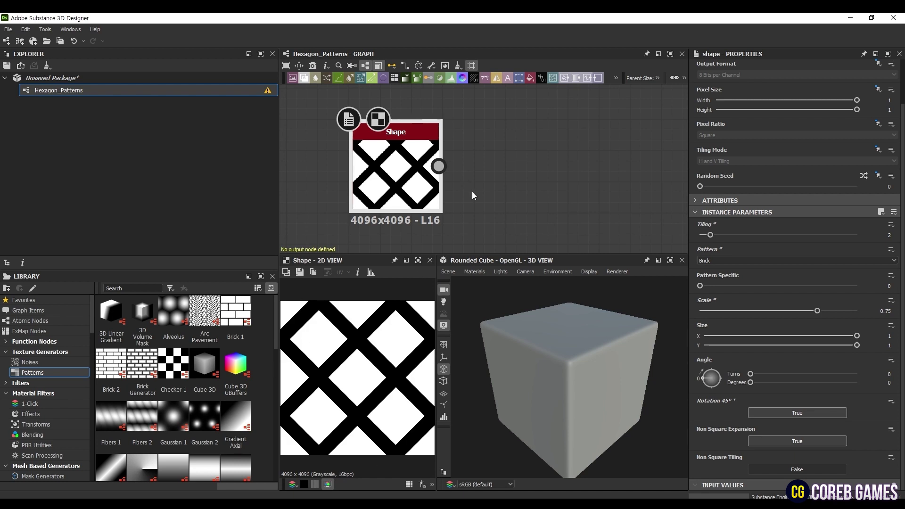
Step: Connect a new Shape Mapper node to the Shape node's output and set its shape to Polygon
{"action": "scroll", "coordinate": [434, 242], "scroll_direction": "down", "scroll_amount": 1}
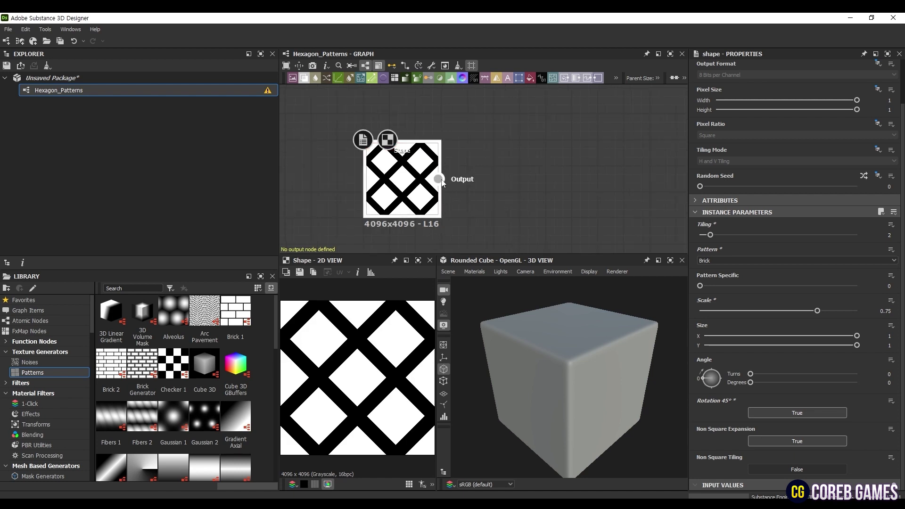
{"action": "left_click_drag", "start_coordinate": [437, 178], "coordinate": [544, 170]}
{"action": "type", "text": "shape"}
{"action": "left_click", "coordinate": [595, 209]}
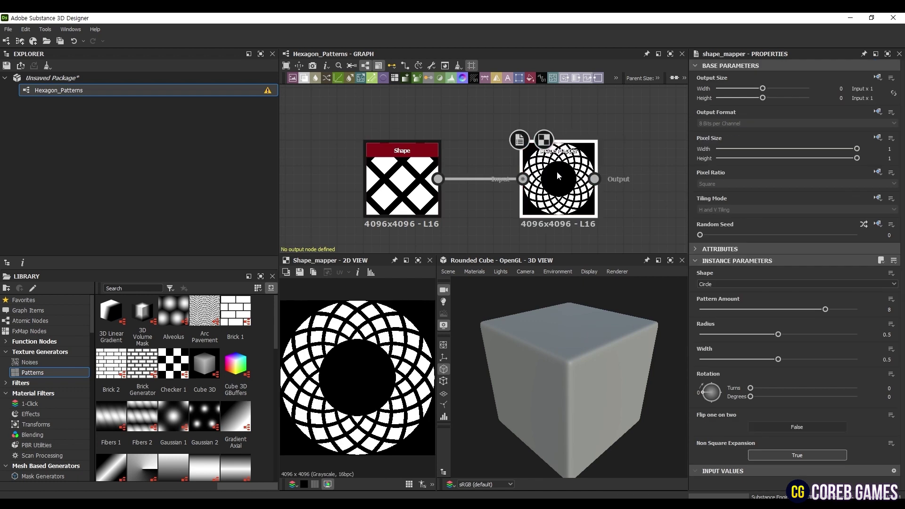
{"action": "left_click", "coordinate": [746, 284]}
{"action": "left_click", "coordinate": [744, 297]}
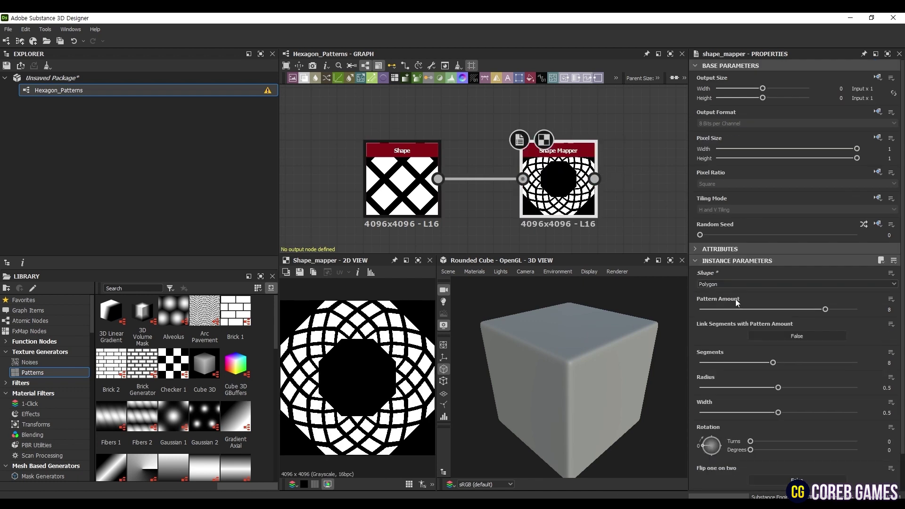
Step: Set the Shape Mapper's segments to 6 and its radius to 0.06
{"action": "scroll", "coordinate": [737, 303], "scroll_direction": "down", "scroll_amount": 1}
{"action": "scroll", "coordinate": [738, 302], "scroll_direction": "down", "scroll_amount": 1}
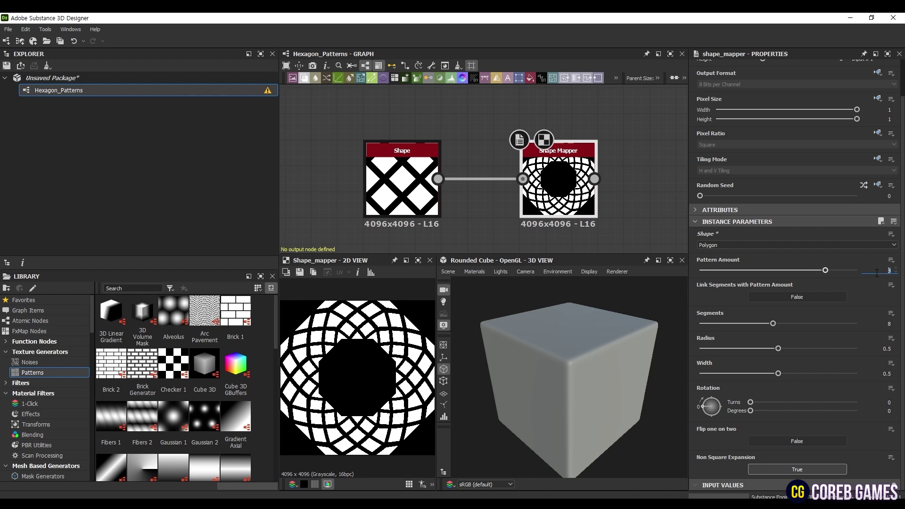
{"action": "left_click", "coordinate": [888, 323]}
{"action": "type", "text": "6"}
{"action": "key", "text": "Return"}
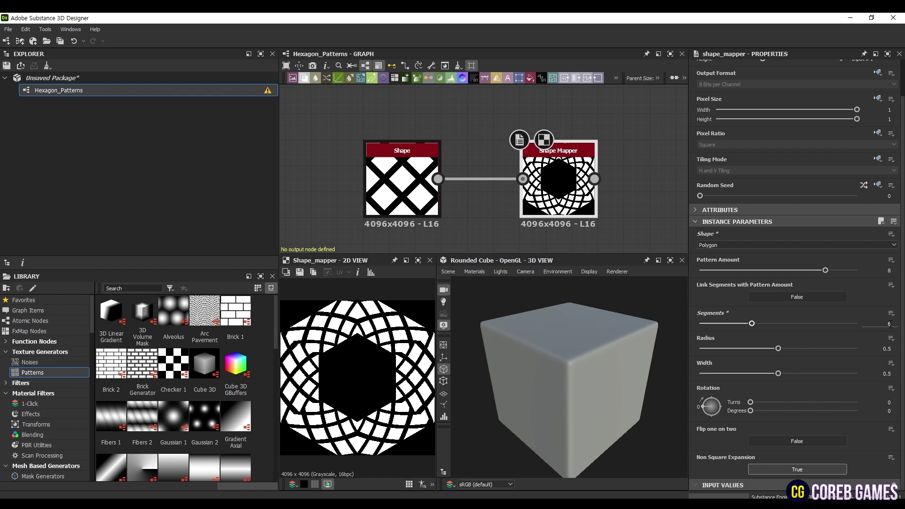
{"action": "left_click", "coordinate": [886, 348]}
{"action": "type", "text": "0.06"}
{"action": "key", "text": "Return"}
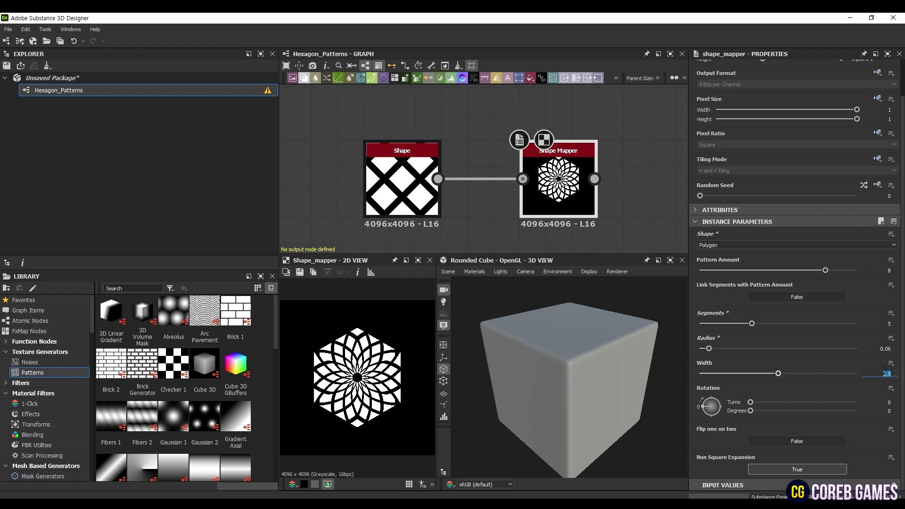
Step: Set the Shape Mapper's width to 0.8 and its pattern amount to 6
{"action": "left_click", "coordinate": [885, 372]}
{"action": "type", "text": "0.8"}
{"action": "key", "text": "Return"}
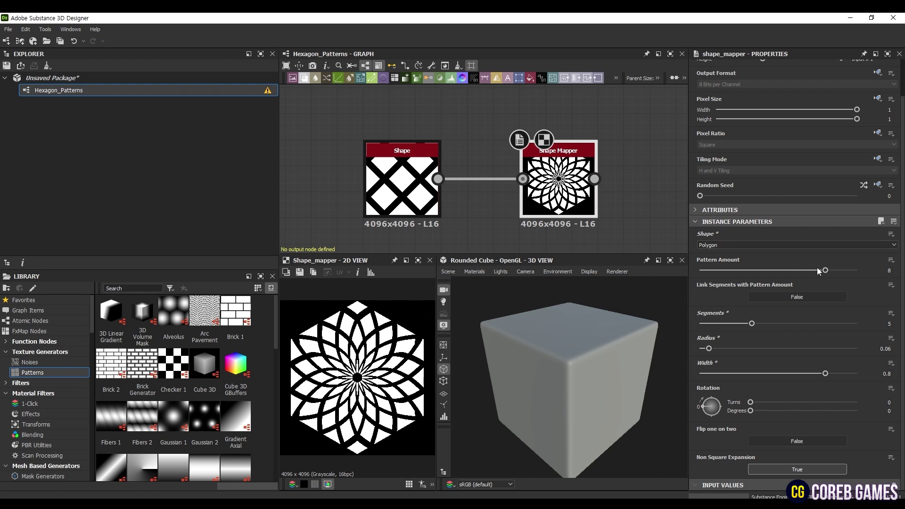
{"action": "left_click_drag", "start_coordinate": [824, 270], "coordinate": [799, 272]}
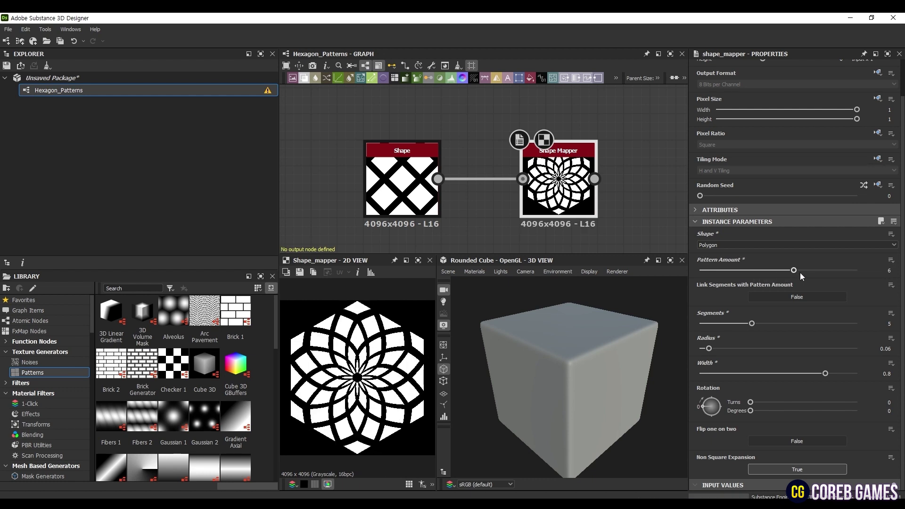
Step: Add a Checker 1 node below the Shape node with tiling 2 and 45-degree rotation enabled
{"action": "scroll", "coordinate": [357, 303], "scroll_direction": "down", "scroll_amount": 2}
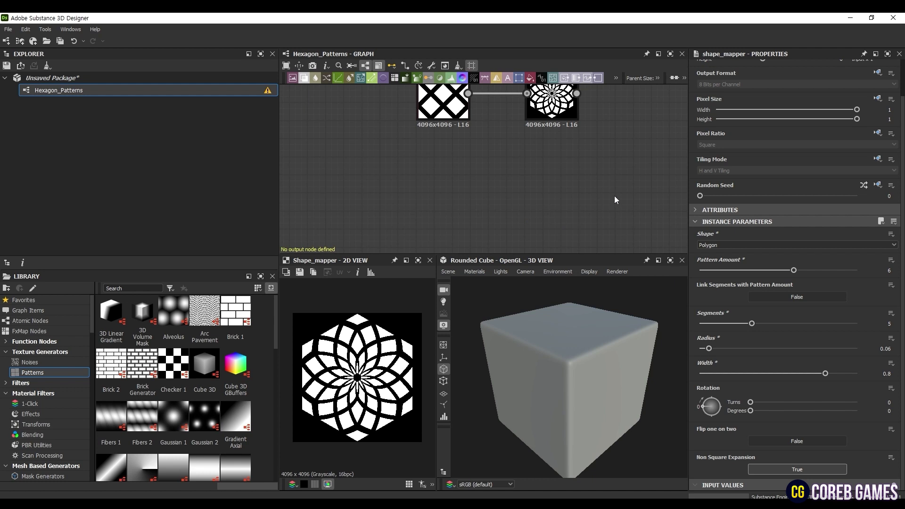
{"action": "key", "text": "space"}
{"action": "type", "text": "check"}
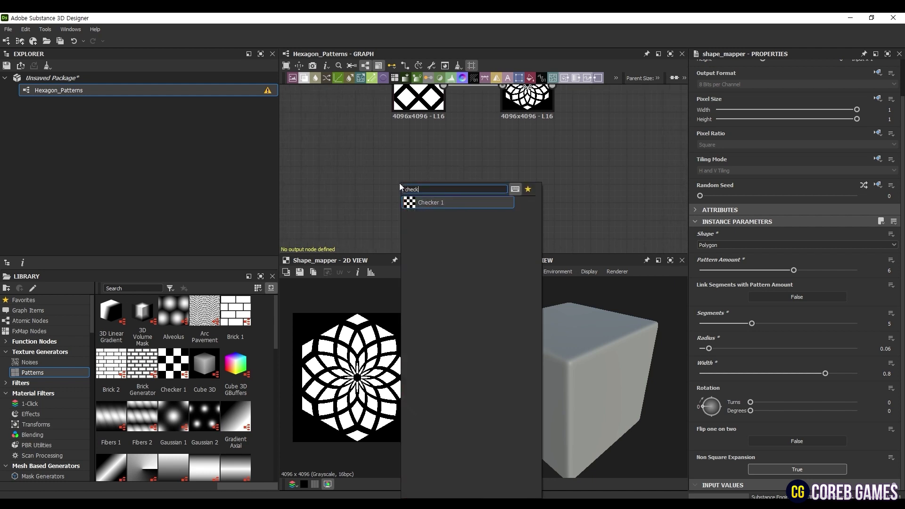
{"action": "left_click", "coordinate": [423, 204]}
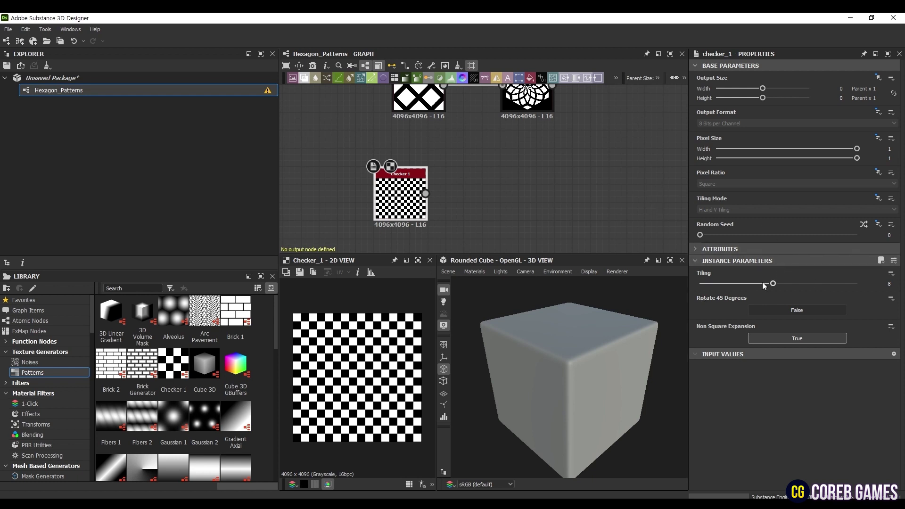
{"action": "left_click_drag", "start_coordinate": [761, 283], "coordinate": [710, 284]}
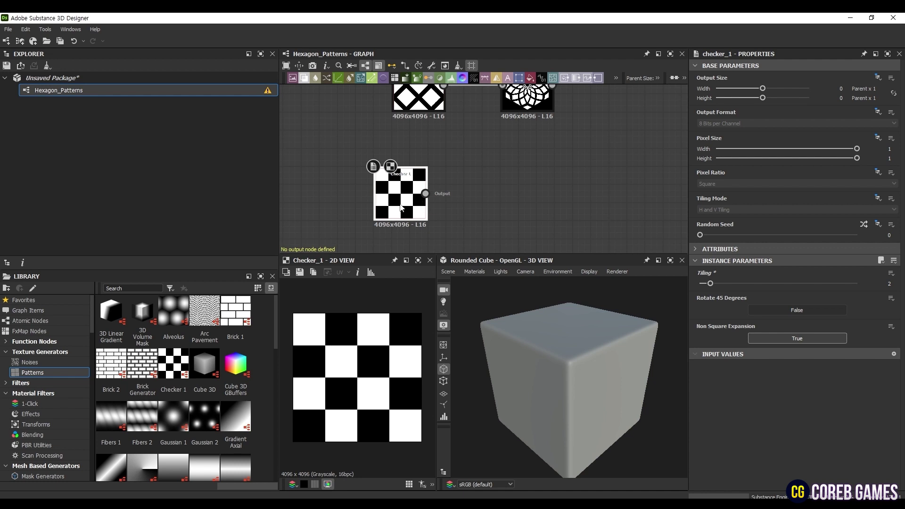
{"action": "left_click", "coordinate": [770, 307]}
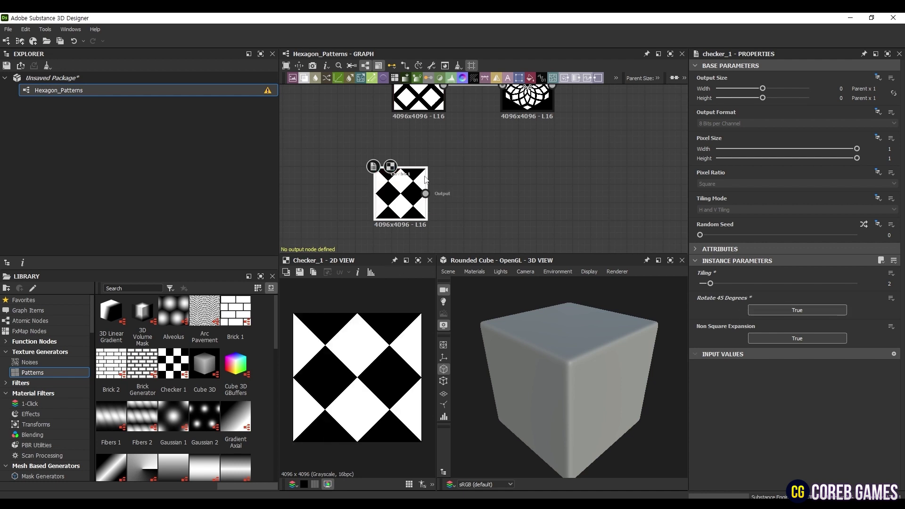
Step: Connect a second Shape Mapper node to the Checker 1 output and set its shape to Polygon
{"action": "left_click_drag", "start_coordinate": [426, 194], "coordinate": [486, 190]}
{"action": "type", "text": "shape"}
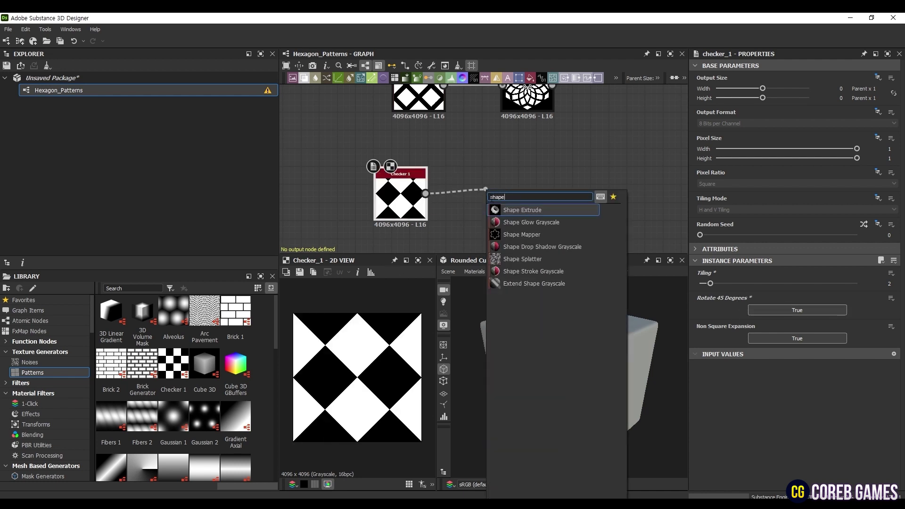
{"action": "left_click", "coordinate": [537, 243]}
{"action": "left_click", "coordinate": [735, 286]}
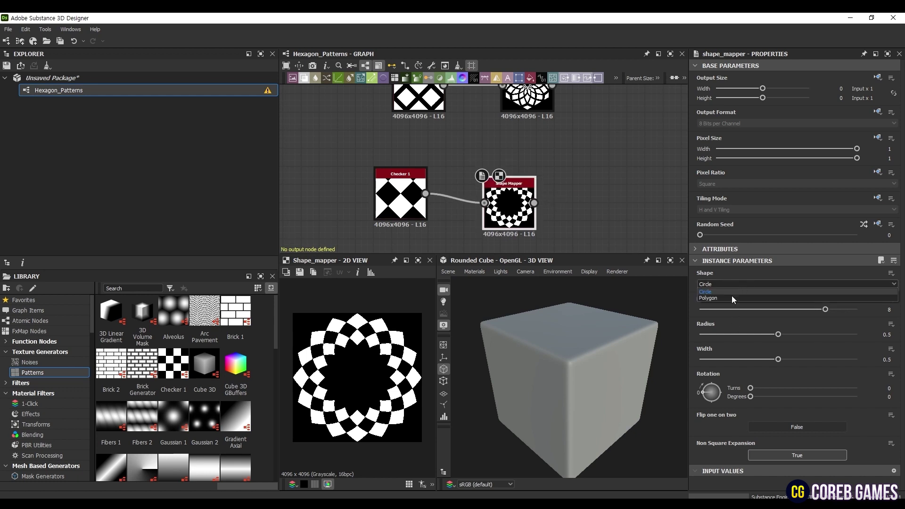
{"action": "left_click", "coordinate": [728, 296]}
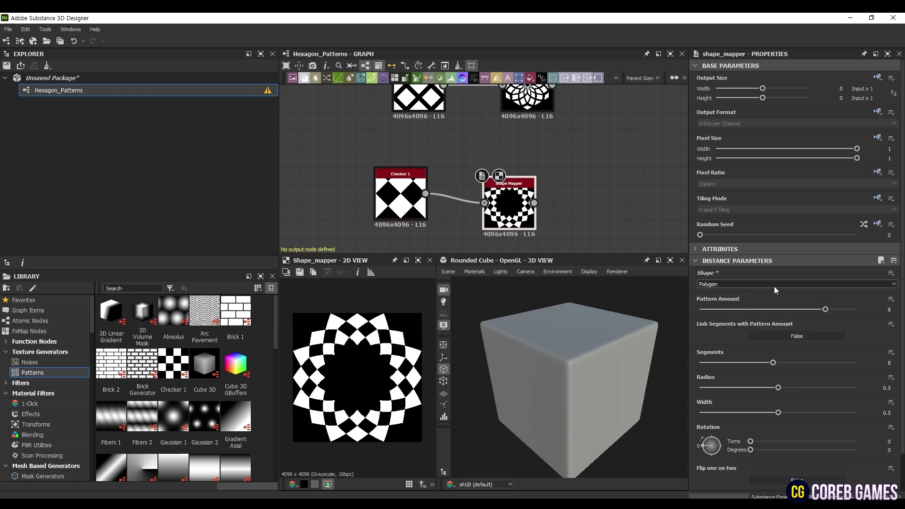
Step: Set the second Shape Mapper's segments to 6, radius to 0 and width to 0.85
{"action": "left_click", "coordinate": [883, 362]}
{"action": "type", "text": "6"}
{"action": "key", "text": "Return"}
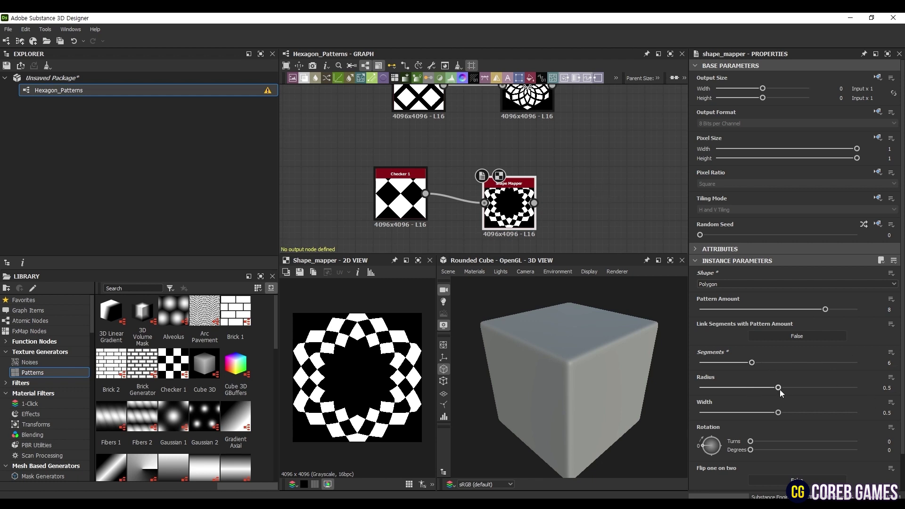
{"action": "left_click_drag", "start_coordinate": [778, 387], "coordinate": [693, 394]}
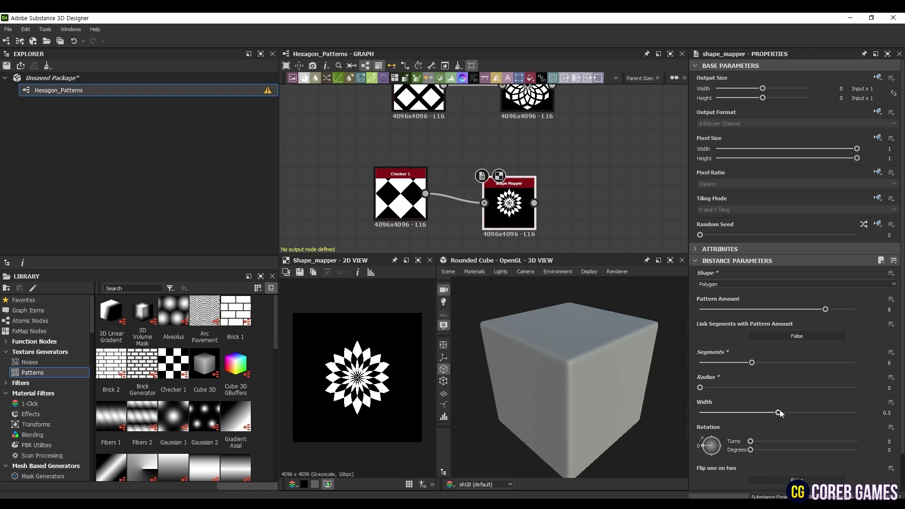
{"action": "left_click_drag", "start_coordinate": [778, 413], "coordinate": [825, 411]}
{"action": "double_click", "coordinate": [882, 413]}
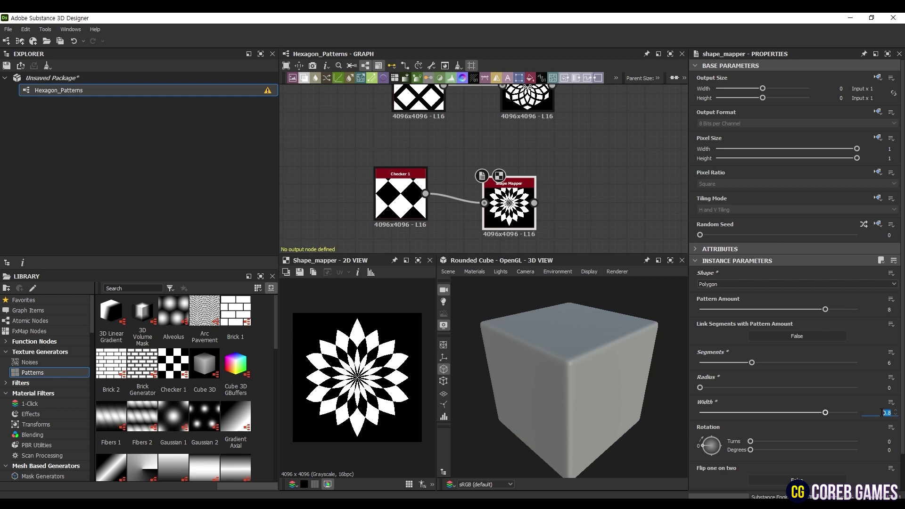
{"action": "type", "text": "0"}
{"action": "key", "text": "Return"}
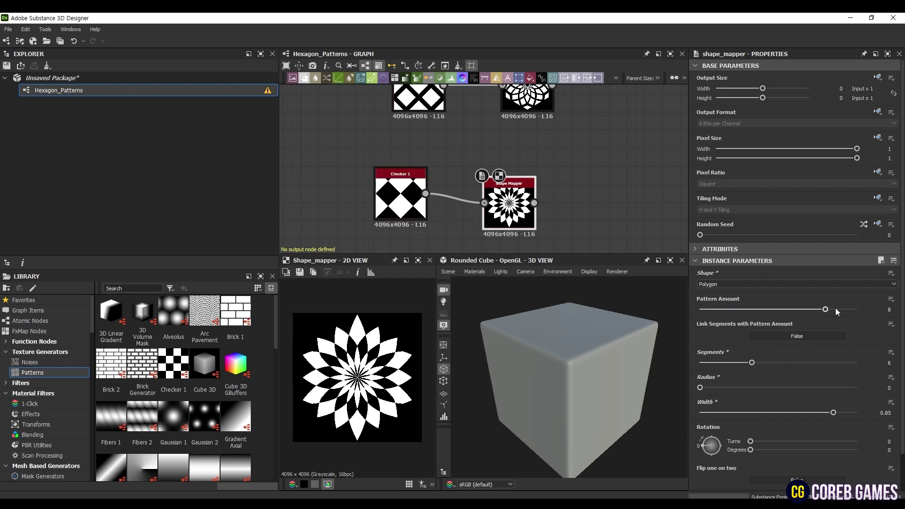
Step: Try a pattern amount of 10 on the second Shape Mapper and return it to 8
{"action": "left_click_drag", "start_coordinate": [825, 309], "coordinate": [879, 309]}
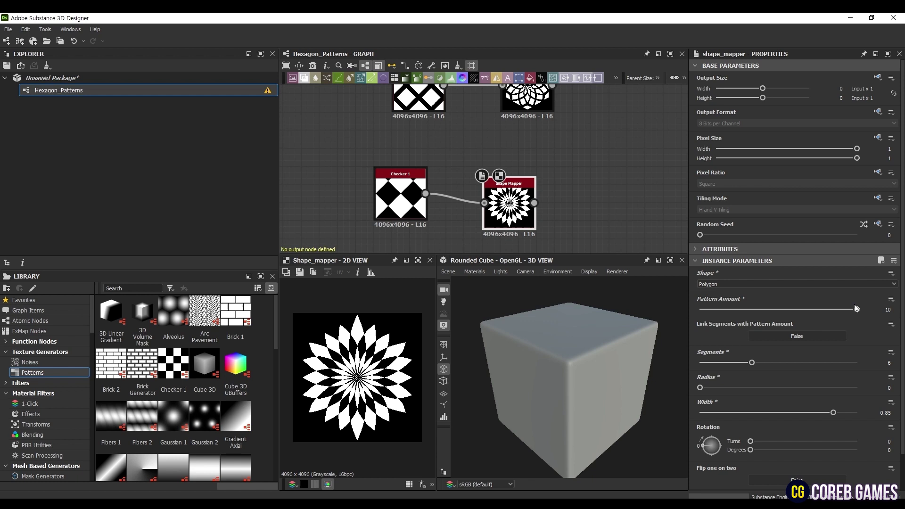
{"action": "left_click_drag", "start_coordinate": [855, 308], "coordinate": [824, 309]}
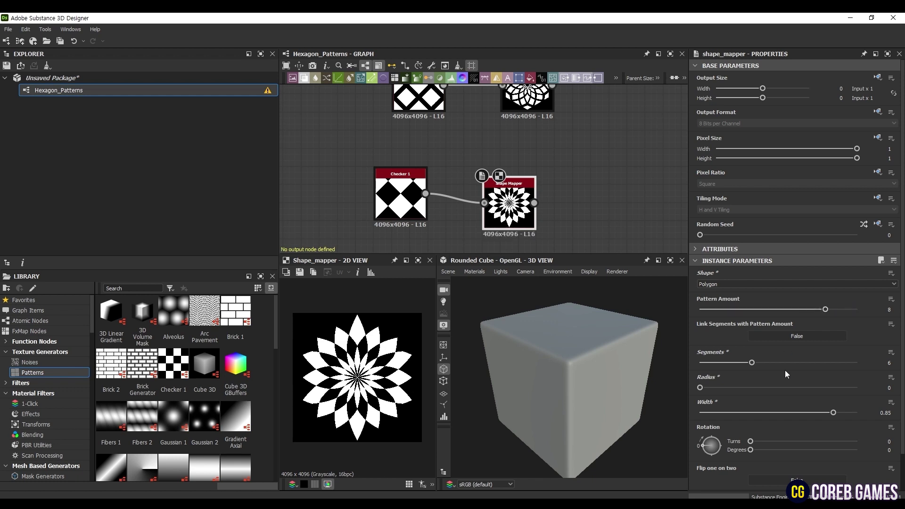
Step: Turn off the Checker 1 node's 45-degree rotation and reselect the Shape Mapper connected to it
{"action": "left_click", "coordinate": [400, 198]}
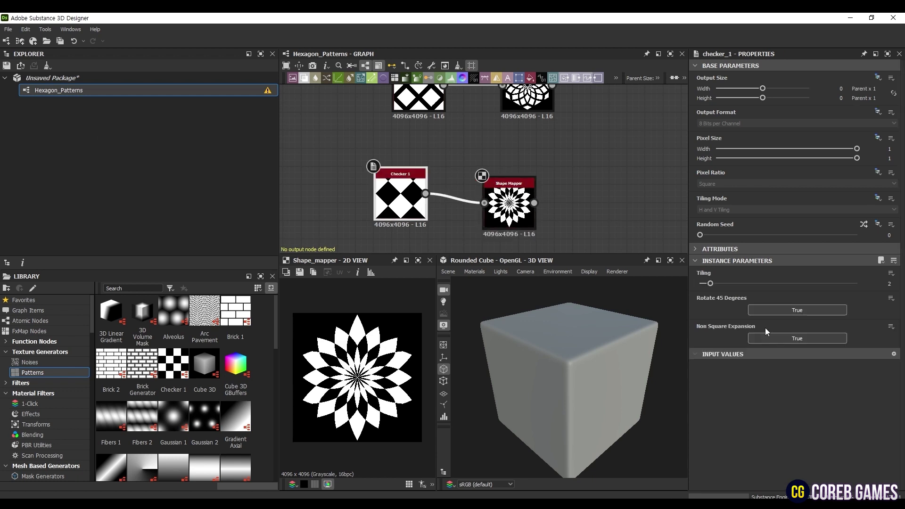
{"action": "left_click", "coordinate": [801, 310]}
{"action": "left_click", "coordinate": [509, 202]}
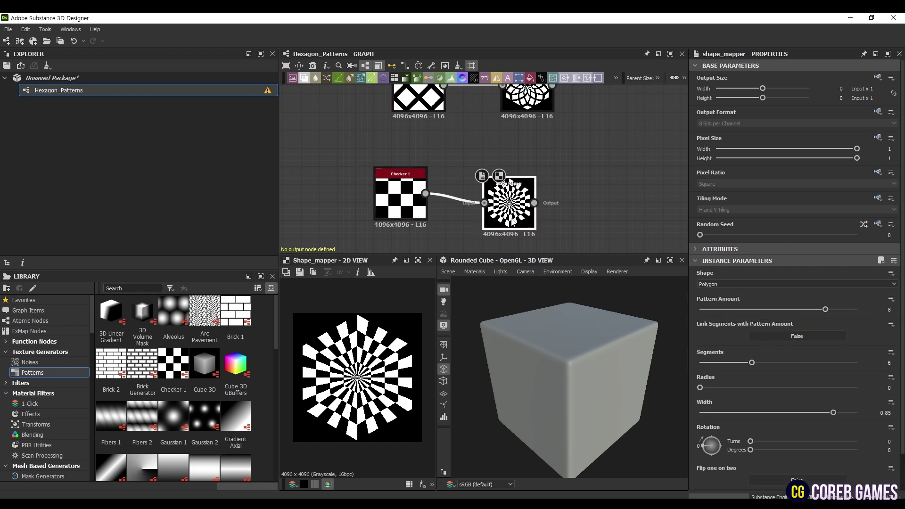
Step: Turn the Checker 1 node's 45-degree rotation back on
{"action": "left_click", "coordinate": [401, 197]}
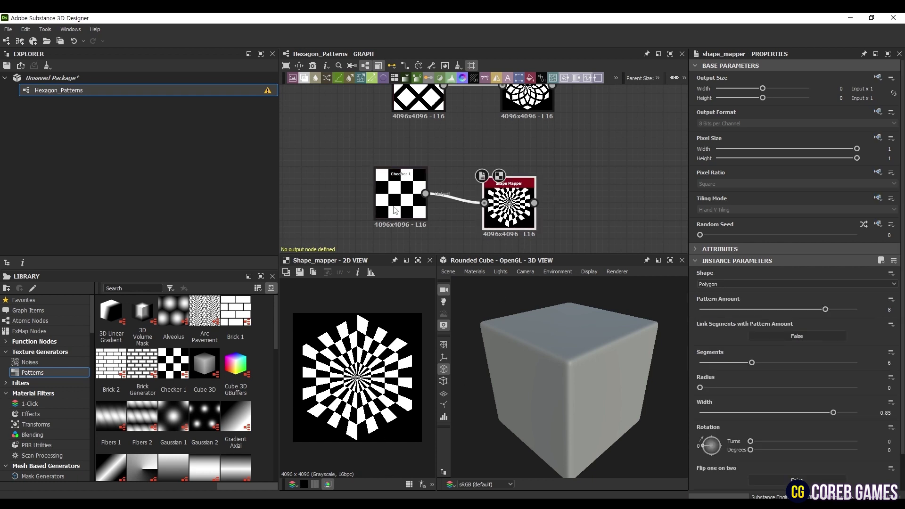
{"action": "left_click", "coordinate": [772, 308]}
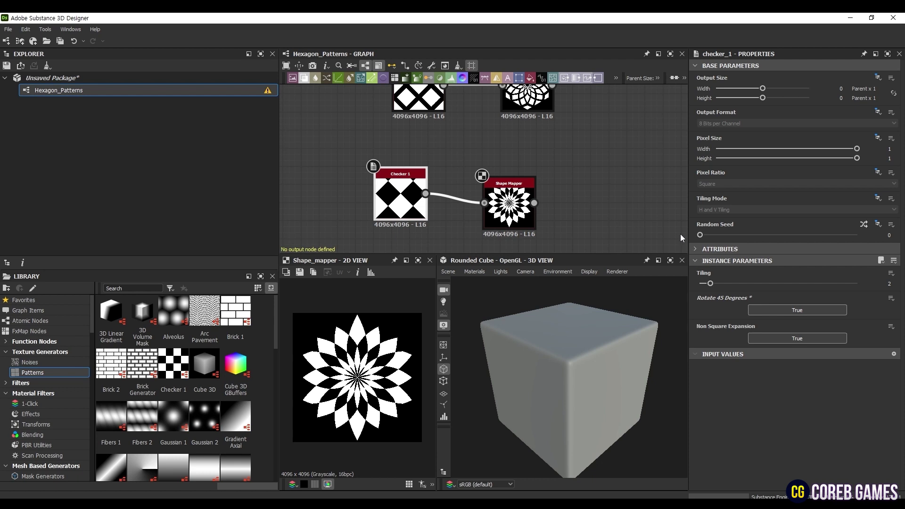
Step: Add a Weave Generator node in the empty graph area below the Checker 1 chain
{"action": "middle_click_drag", "start_coordinate": [680, 234], "coordinate": [589, 125]}
{"action": "key", "text": "space"}
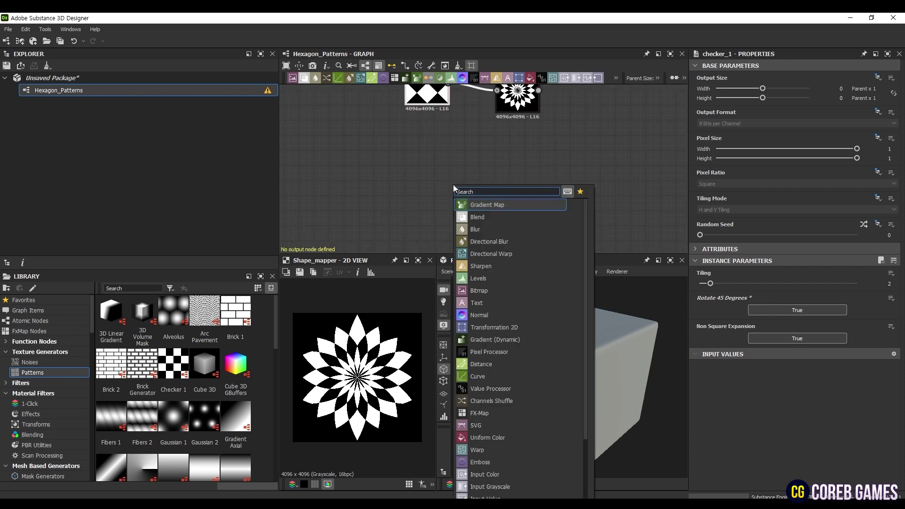
{"action": "type", "text": "wave"}
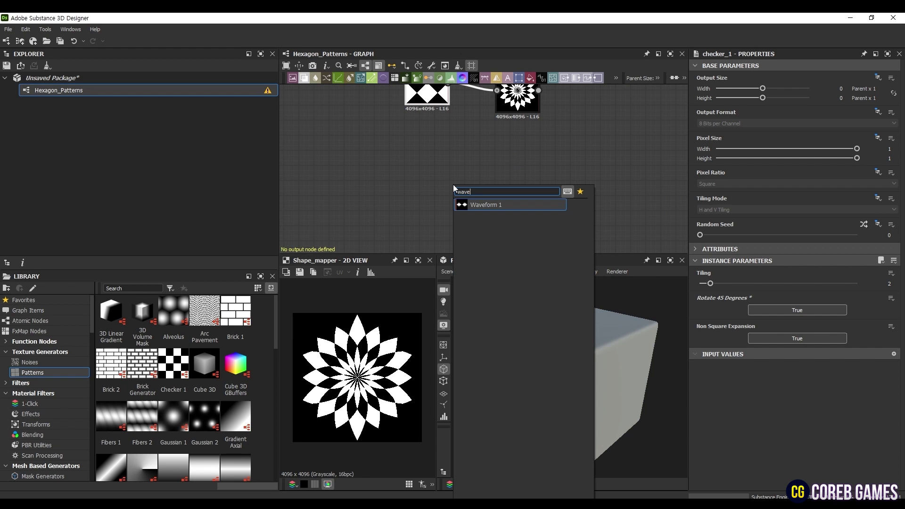
{"action": "key", "text": "BackSpace"}
{"action": "key", "text": "BackSpace"}
{"action": "key", "text": "BackSpace"}
{"action": "type", "text": "eave"}
{"action": "key", "text": "Down"}
{"action": "key", "text": "Down"}
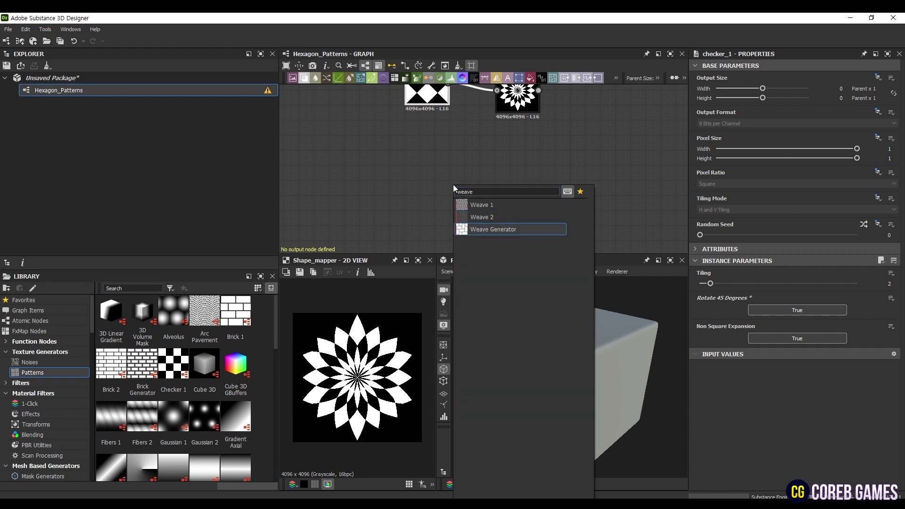
{"action": "key", "text": "Return"}
{"action": "left_click_drag", "start_coordinate": [453, 184], "coordinate": [408, 185]}
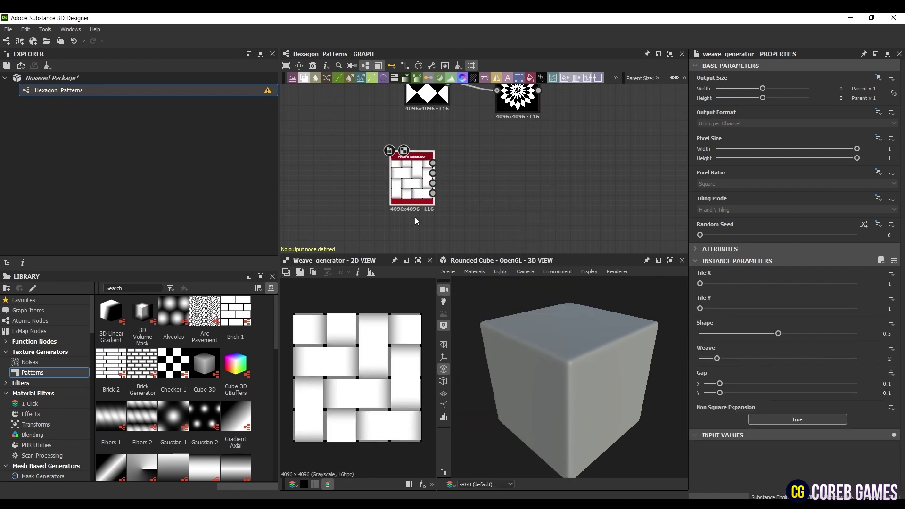
Step: Set the Weave Generator's weave to 1, its X and Y gap to 0.5 and its shape to 0.12
{"action": "left_click_drag", "start_coordinate": [719, 361], "coordinate": [692, 358]}
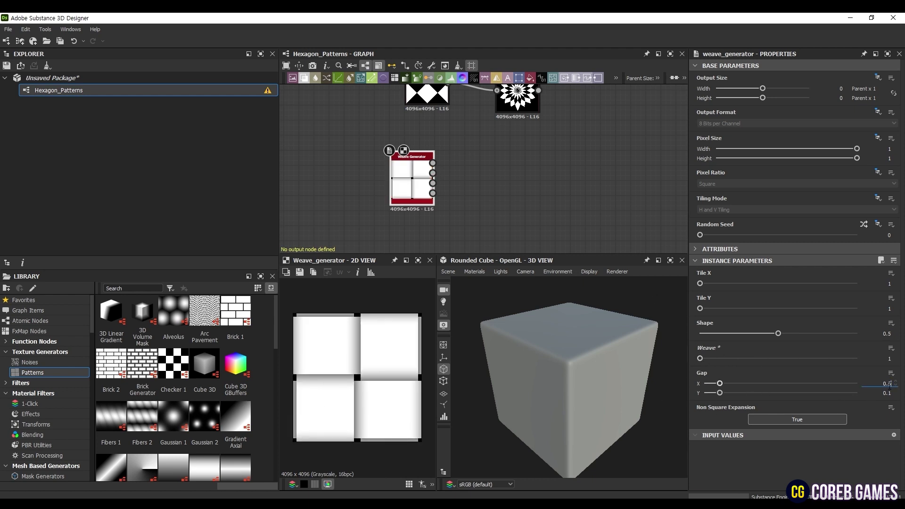
{"action": "key", "text": "Return"}
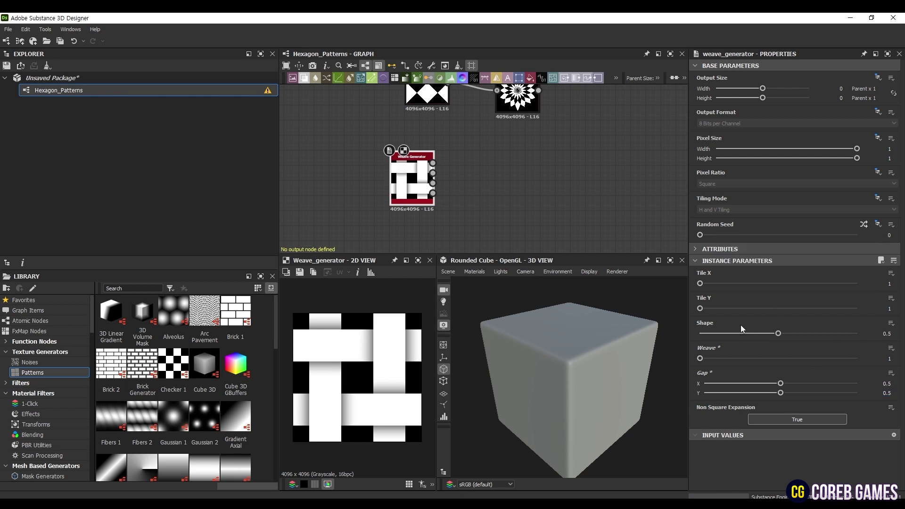
{"action": "left_click_drag", "start_coordinate": [778, 333], "coordinate": [769, 333]}
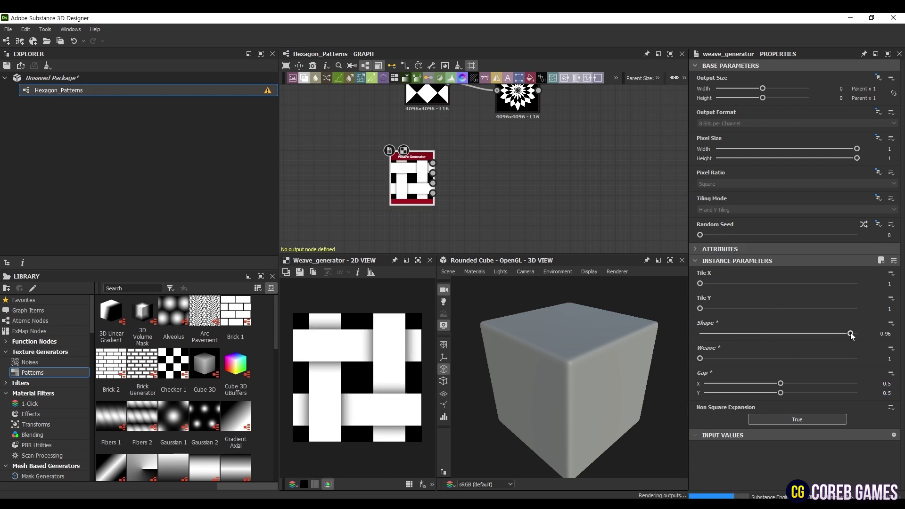
{"action": "left_click", "coordinate": [881, 334]}
{"action": "type", "text": "0.12"}
{"action": "key", "text": "Return"}
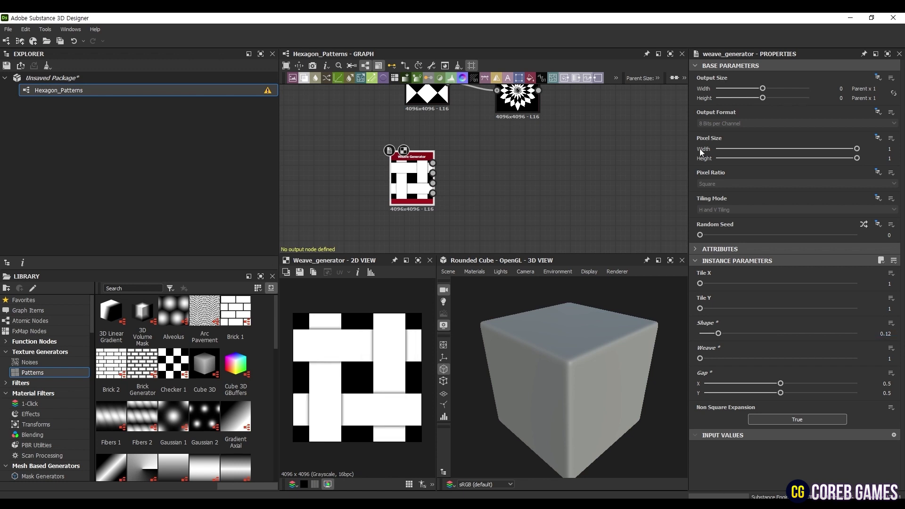
Step: Connect a Transformation 2D node to the Weave Generator's first output and rotate the weave 45 degrees
{"action": "left_click_drag", "start_coordinate": [433, 163], "coordinate": [487, 184]}
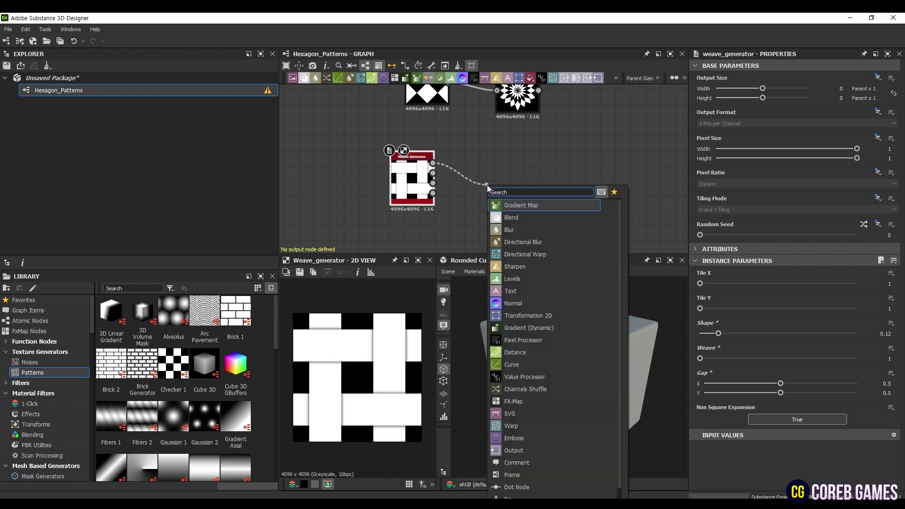
{"action": "type", "text": "transform"}
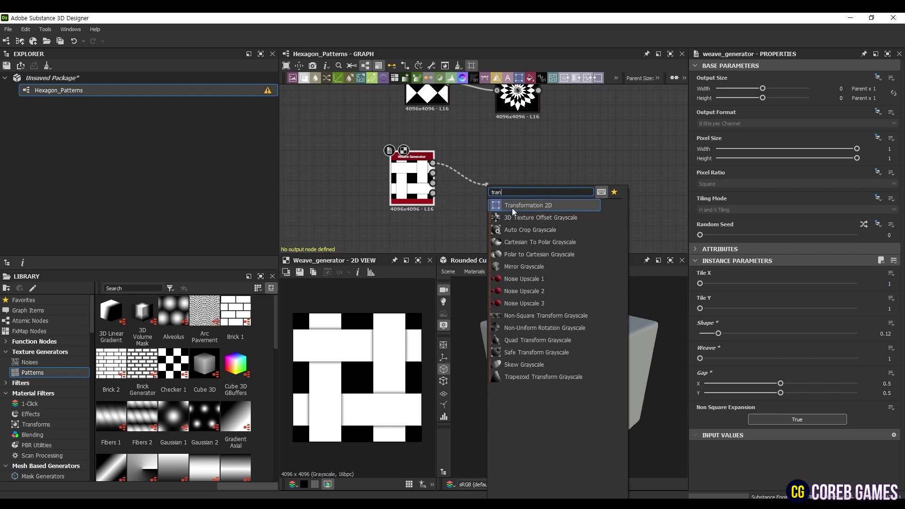
{"action": "left_click", "coordinate": [512, 208]}
{"action": "scroll", "coordinate": [377, 366], "scroll_direction": "down", "scroll_amount": 2}
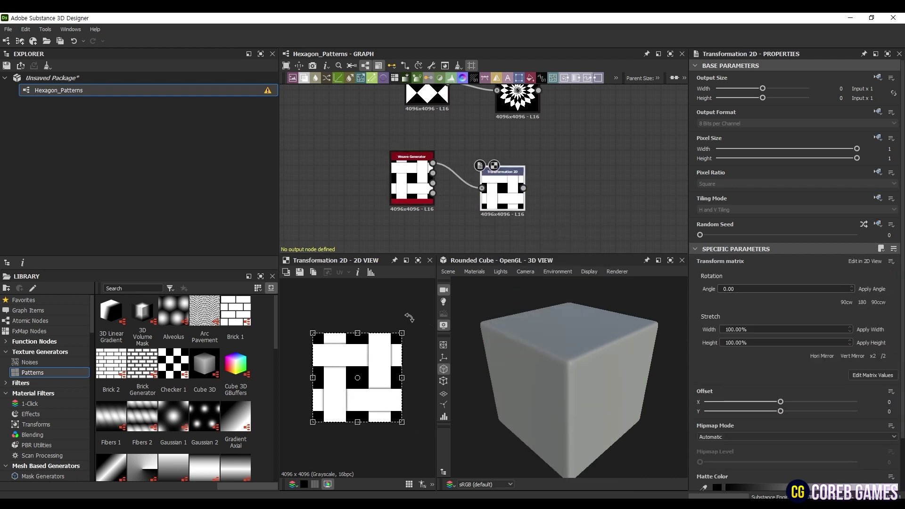
{"action": "left_click_drag", "start_coordinate": [413, 325], "coordinate": [427, 357]}
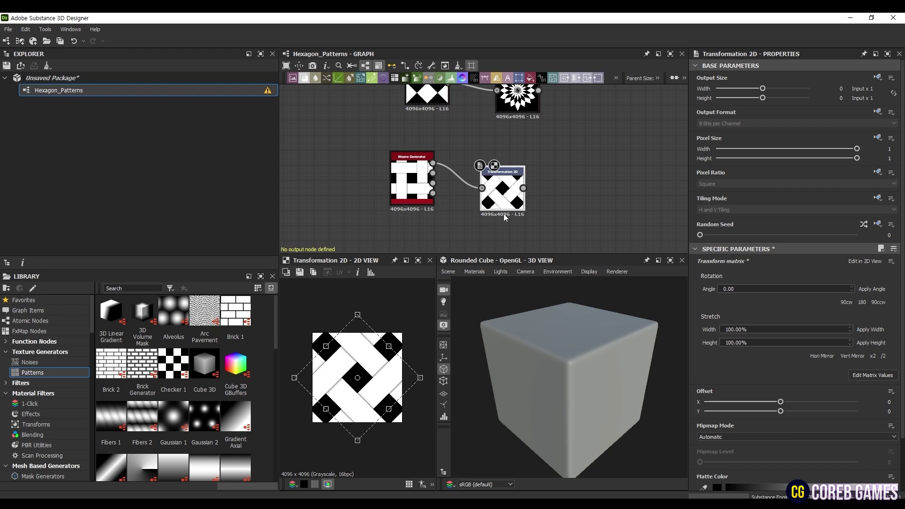
Step: Connect a Shape Mapper node to the Transformation 2D output and set its shape to Polygon
{"action": "scroll", "coordinate": [559, 199], "scroll_direction": "up", "scroll_amount": 2}
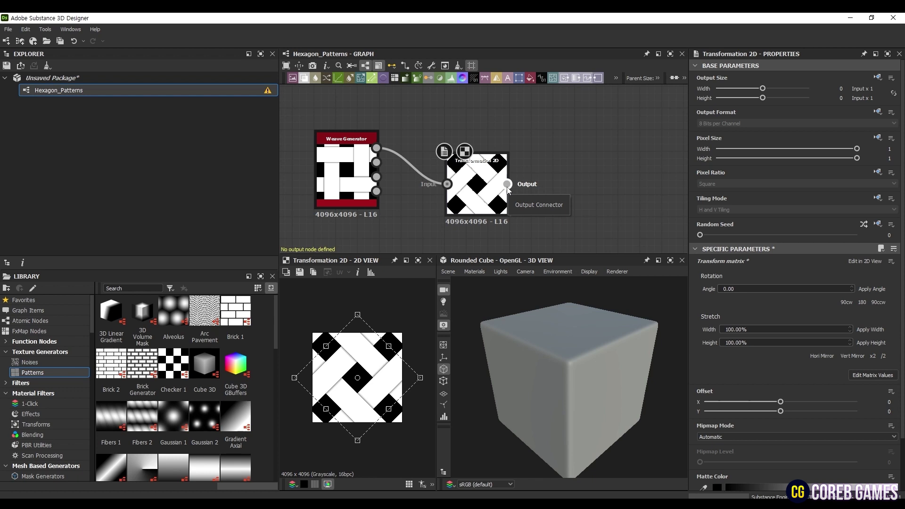
{"action": "scroll", "coordinate": [508, 190], "scroll_direction": "down", "scroll_amount": 2}
{"action": "left_click_drag", "start_coordinate": [489, 161], "coordinate": [529, 159]}
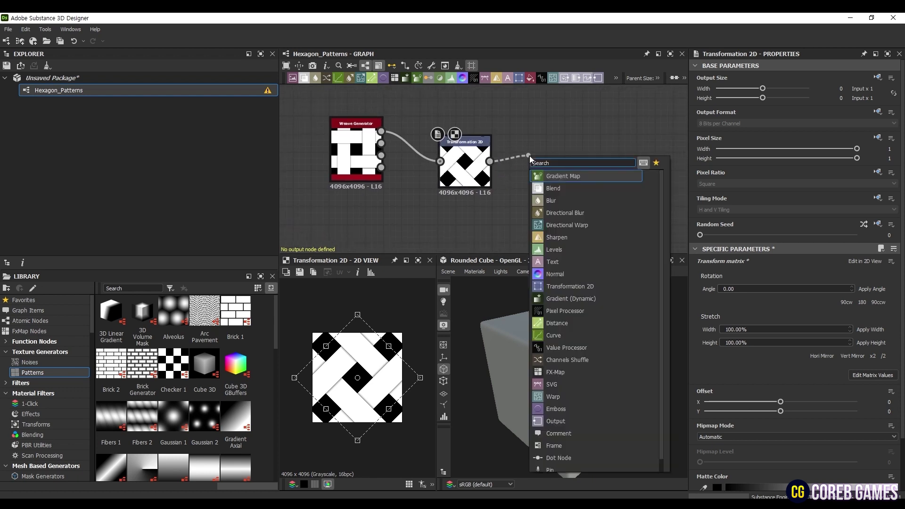
{"action": "type", "text": "shape"}
{"action": "left_click", "coordinate": [559, 194]}
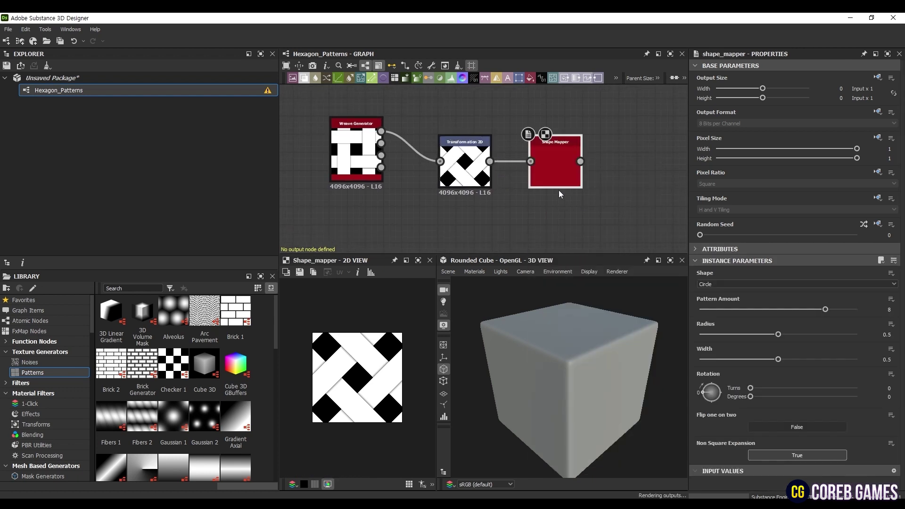
{"action": "left_click", "coordinate": [743, 282]}
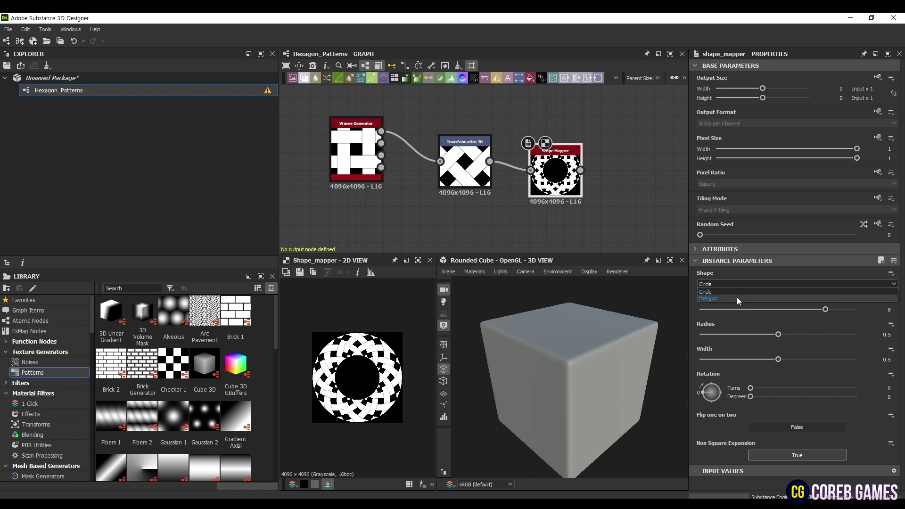
{"action": "left_click", "coordinate": [737, 298]}
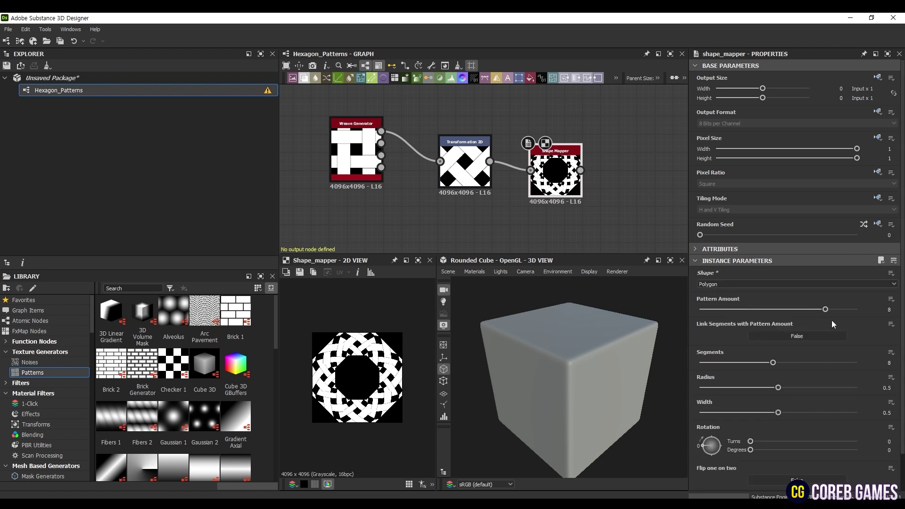
Step: Set the weave Shape Mapper's pattern amount and segments to 6, radius to 0 and width to 0.85
{"action": "left_click", "coordinate": [874, 309]}
{"action": "type", "text": "6"}
{"action": "key", "text": "Return"}
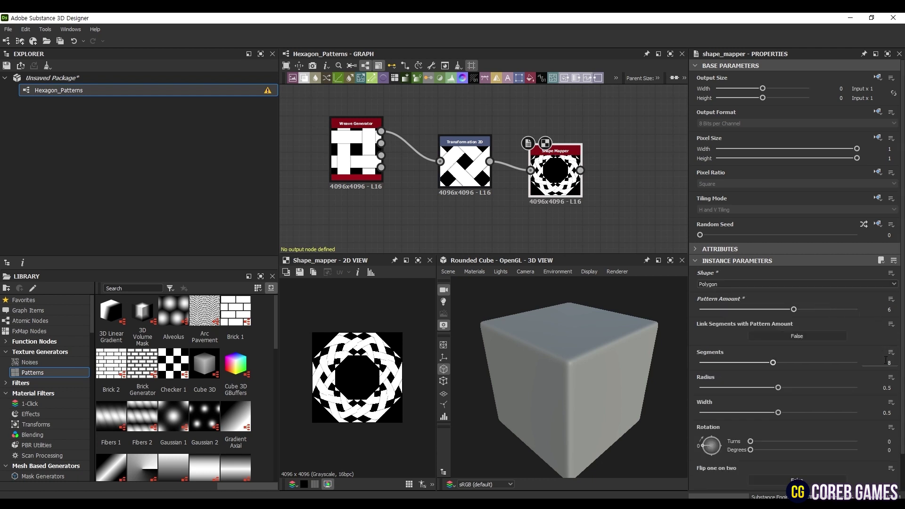
{"action": "type", "text": "6"}
{"action": "key", "text": "Return"}
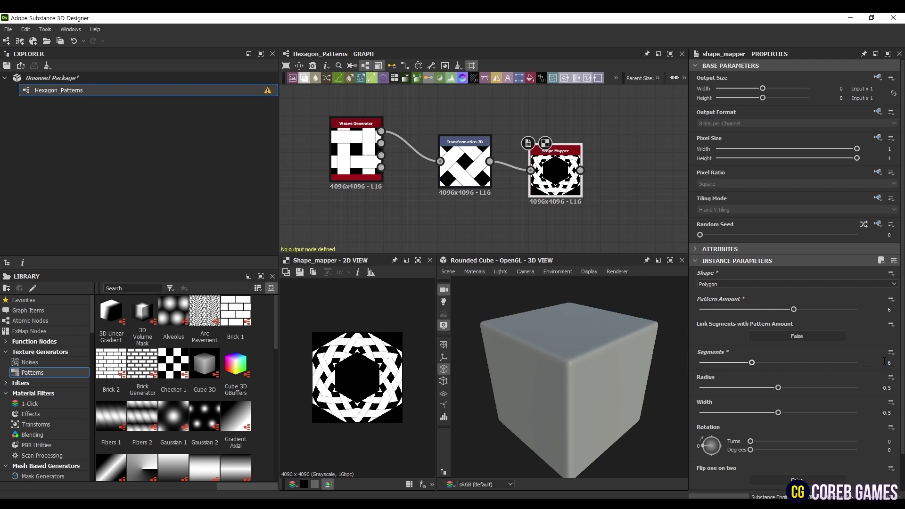
{"action": "left_click_drag", "start_coordinate": [778, 388], "coordinate": [641, 398]}
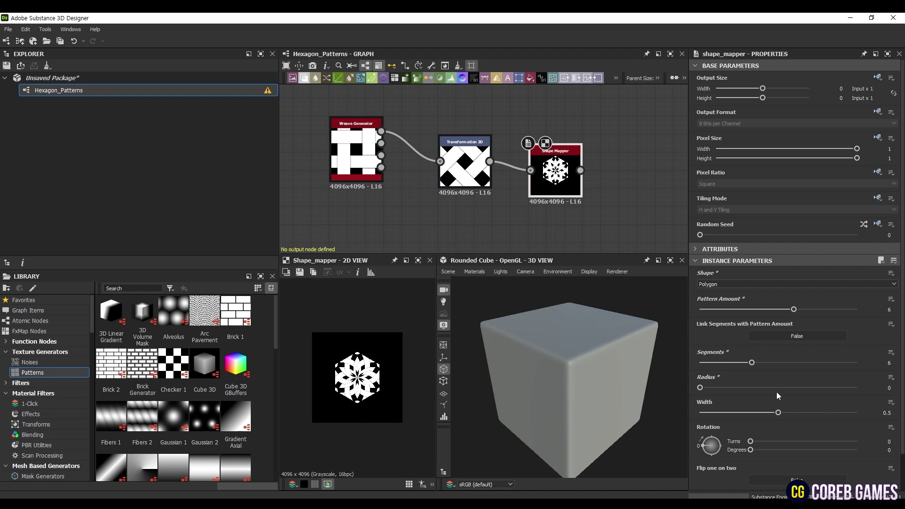
{"action": "left_click", "coordinate": [877, 411]}
{"action": "type", "text": "0.85"}
{"action": "key", "text": "Return"}
Step: Widen the 2D view and examine the woven hexagon pattern at a larger size
{"action": "scroll", "coordinate": [377, 404], "scroll_direction": "up", "scroll_amount": 2}
{"action": "left_click_drag", "start_coordinate": [437, 357], "coordinate": [530, 358]}
{"action": "scroll", "coordinate": [379, 375], "scroll_direction": "down", "scroll_amount": 1}
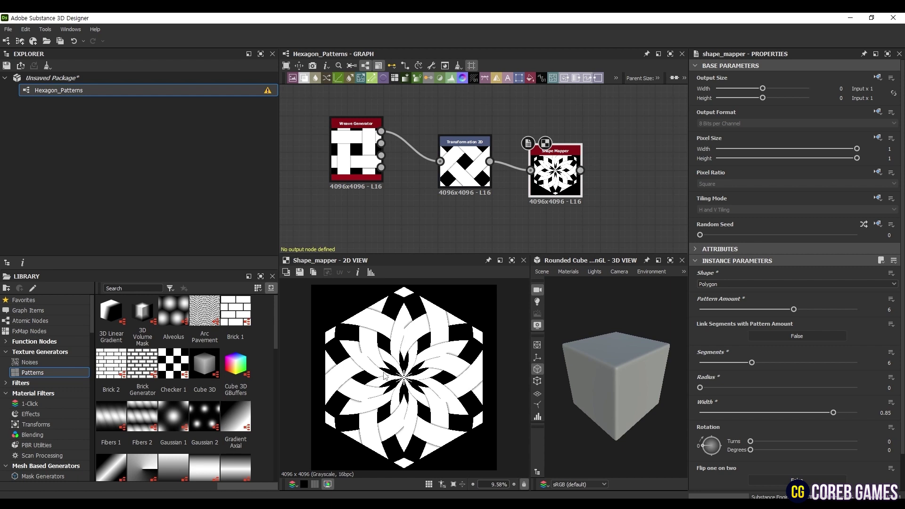
Step: Add a Polygon 1 node and place it in the empty graph area below the Weave Generator chain
{"action": "scroll", "coordinate": [415, 225], "scroll_direction": "down", "scroll_amount": 2}
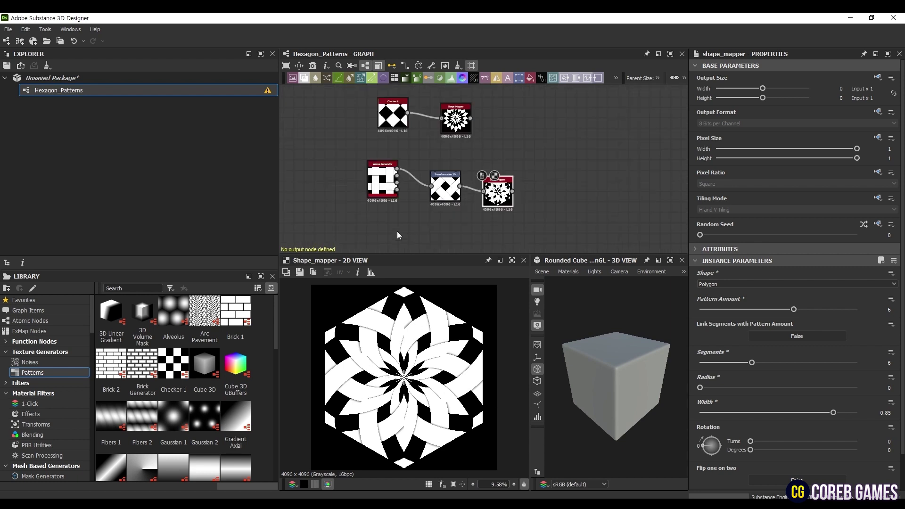
{"action": "middle_click_drag", "start_coordinate": [397, 230], "coordinate": [437, 141]}
{"action": "scroll", "coordinate": [433, 149], "scroll_direction": "up", "scroll_amount": 1}
{"action": "key", "text": "space"}
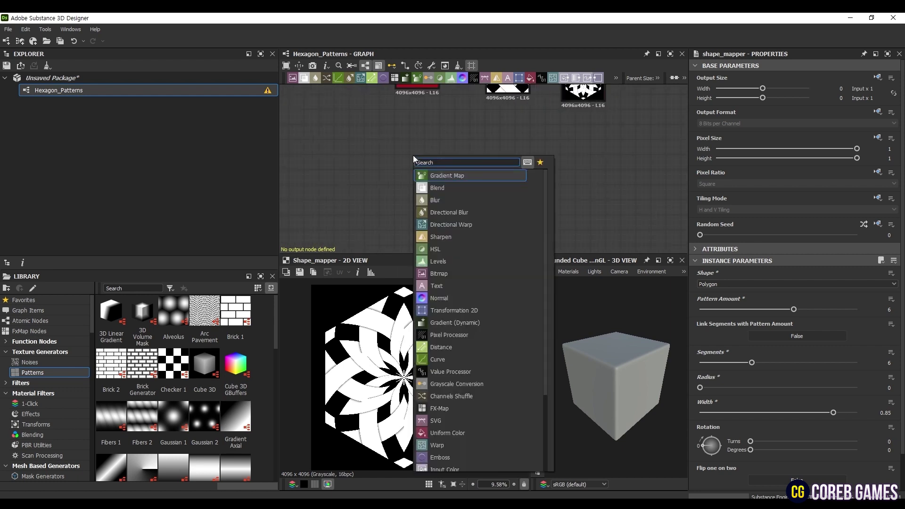
{"action": "type", "text": "poly"}
{"action": "left_click", "coordinate": [442, 176]}
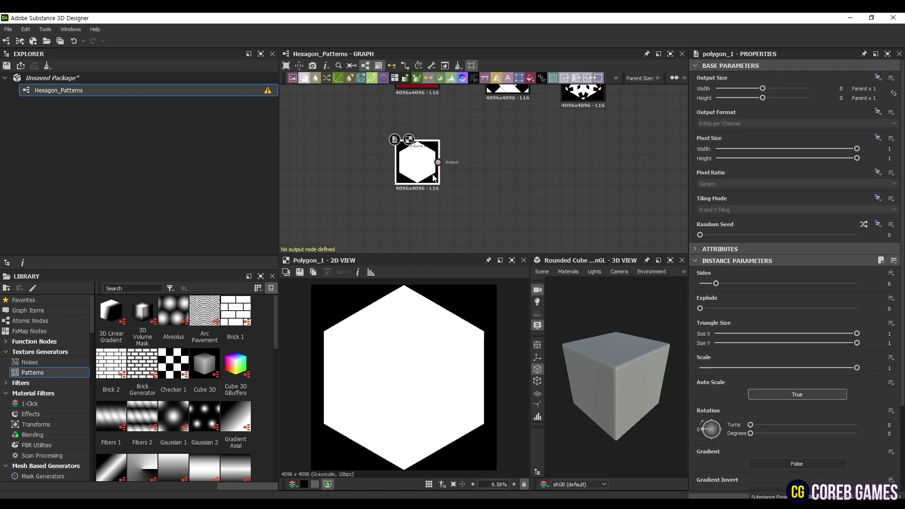
{"action": "left_click_drag", "start_coordinate": [433, 176], "coordinate": [421, 206]}
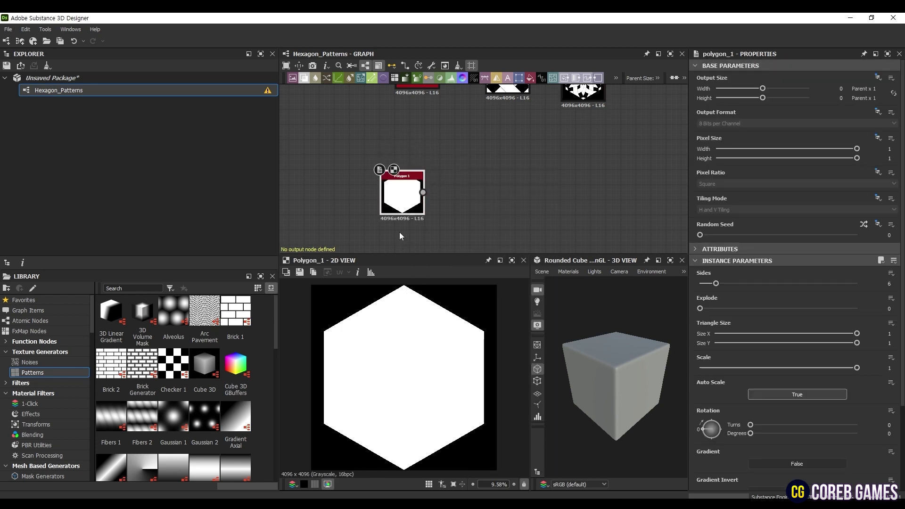
Step: Set the Polygon 1 node's sides to 4, explode to 0.1 and tiling to 2
{"action": "left_click_drag", "start_coordinate": [716, 283], "coordinate": [706, 284]}
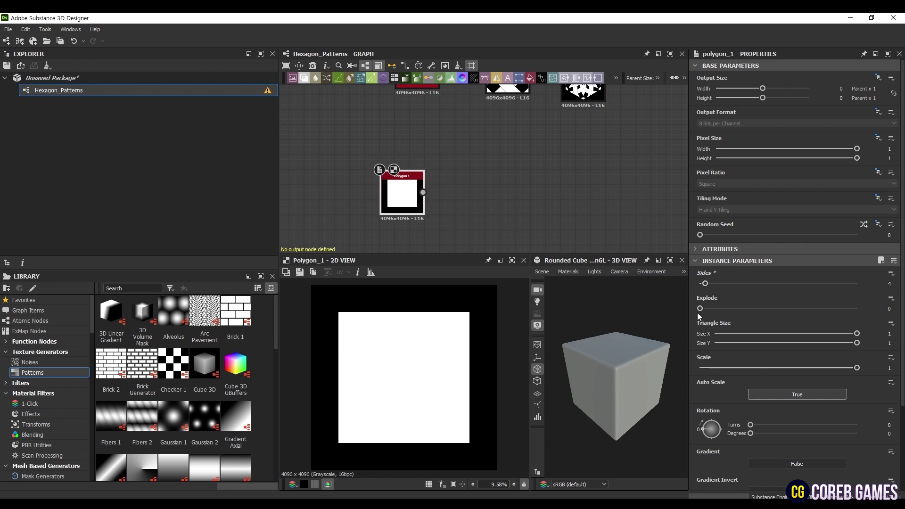
{"action": "mouse_move", "coordinate": [699, 308]}
{"action": "left_mouse_down"}
{"action": "mouse_move", "coordinate": [768, 303]}
{"action": "mouse_move", "coordinate": [678, 312]}
{"action": "mouse_move", "coordinate": [801, 308]}
{"action": "mouse_move", "coordinate": [698, 310]}
{"action": "left_mouse_up"}
{"action": "type", "text": "1"}
{"action": "key", "text": "Return"}
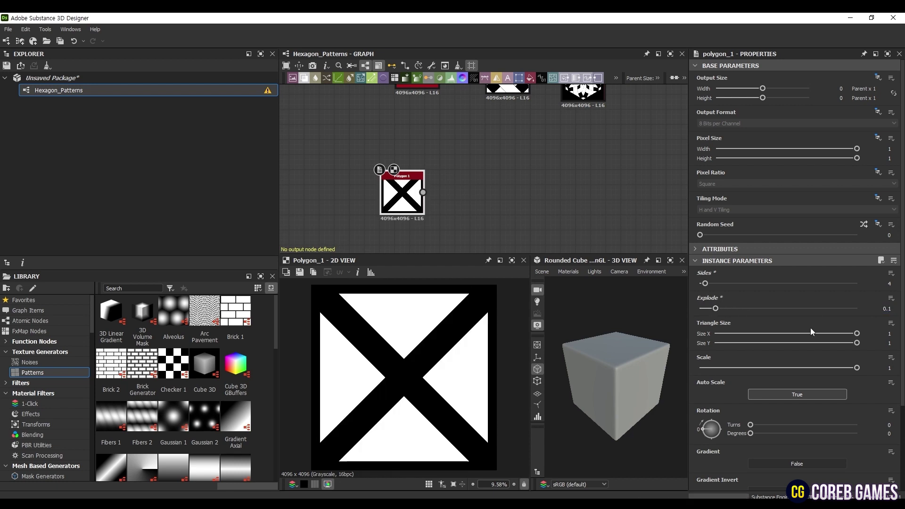
{"action": "scroll", "coordinate": [746, 316], "scroll_direction": "down", "scroll_amount": 2}
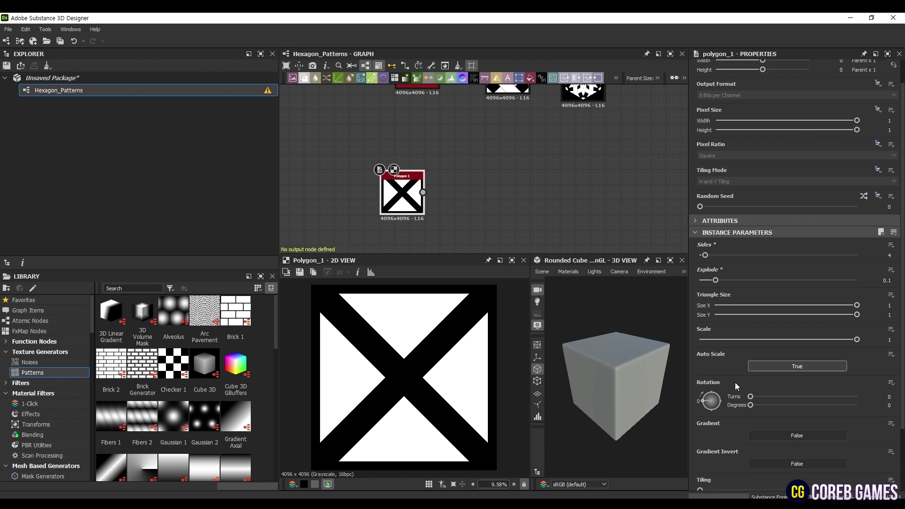
{"action": "scroll", "coordinate": [715, 316], "scroll_direction": "down", "scroll_amount": 5}
{"action": "left_click_drag", "start_coordinate": [700, 414], "coordinate": [710, 415]}
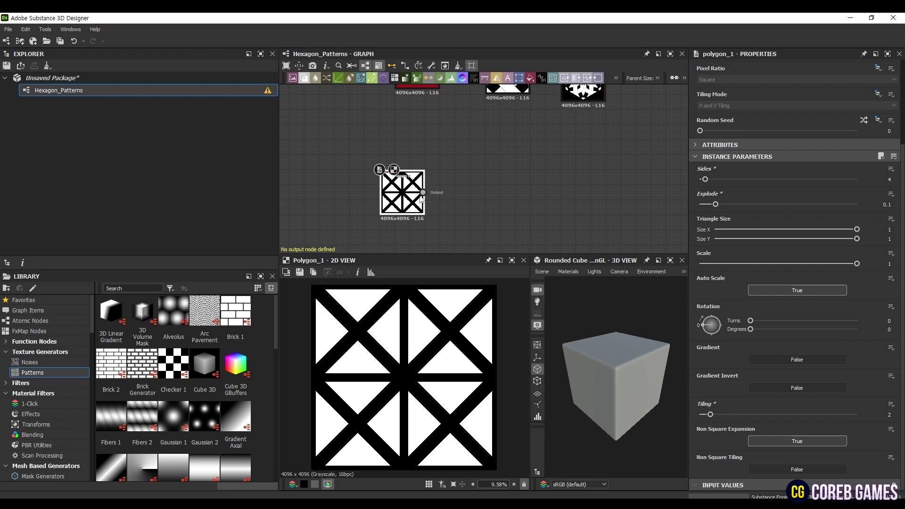
Step: Connect a Shape Mapper node to the Polygon 1 output and set its shape to Polygon
{"action": "left_click_drag", "start_coordinate": [423, 192], "coordinate": [477, 190]}
{"action": "type", "text": "shape"}
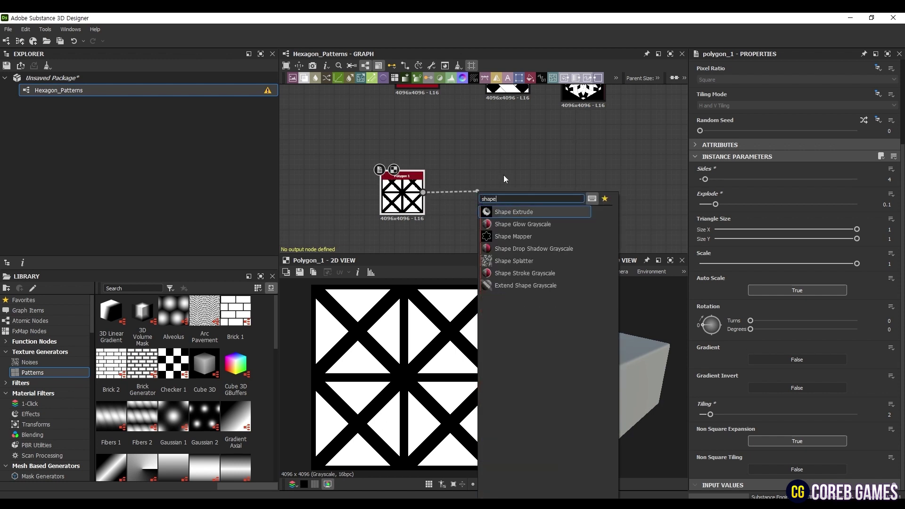
{"action": "left_click", "coordinate": [541, 236]}
{"action": "left_click", "coordinate": [728, 280]}
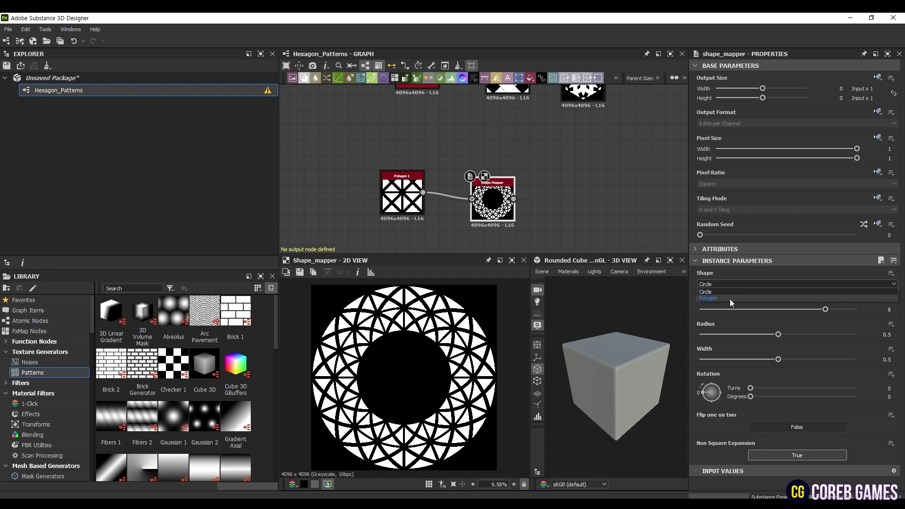
{"action": "left_click", "coordinate": [729, 298]}
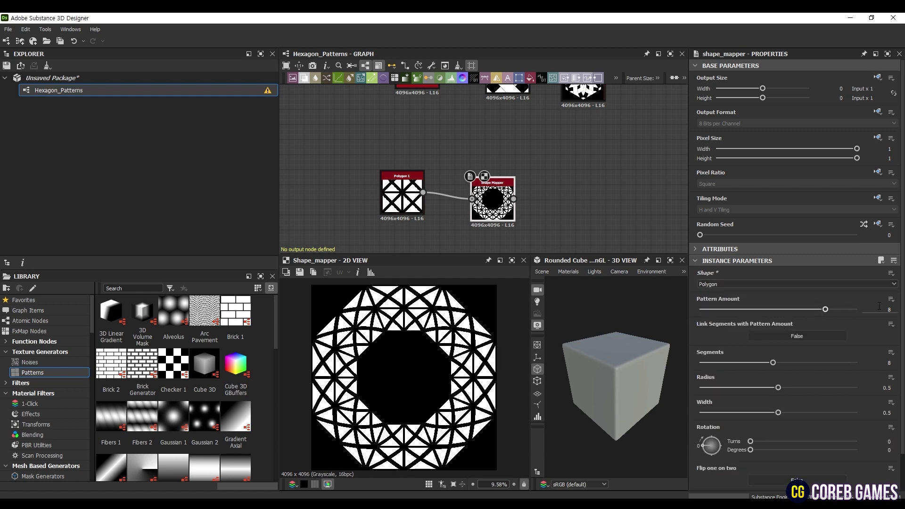
Step: Set the polygon Shape Mapper's pattern amount to 6, segments to 6, radius to 0 and width to 0.85
{"action": "type", "text": "6"}
{"action": "key", "text": "Return"}
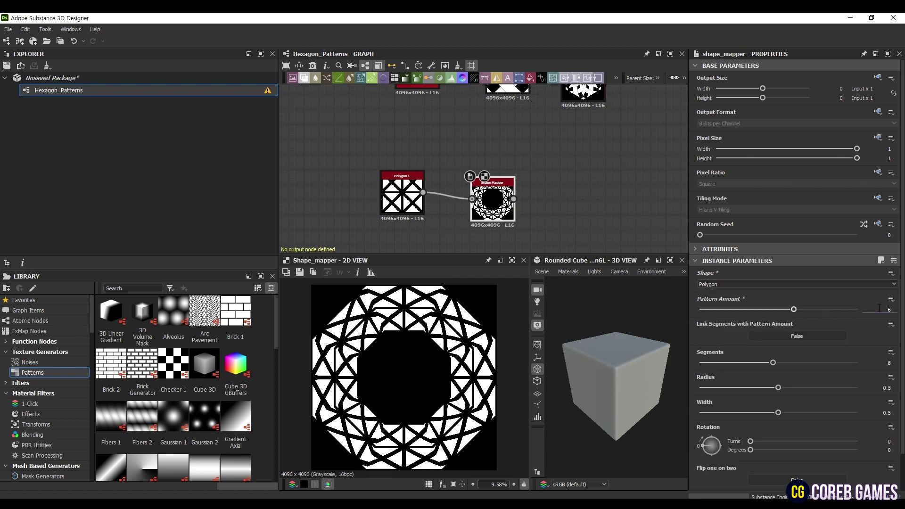
{"action": "left_click", "coordinate": [891, 363]}
{"action": "type", "text": "6"}
{"action": "key", "text": "Return"}
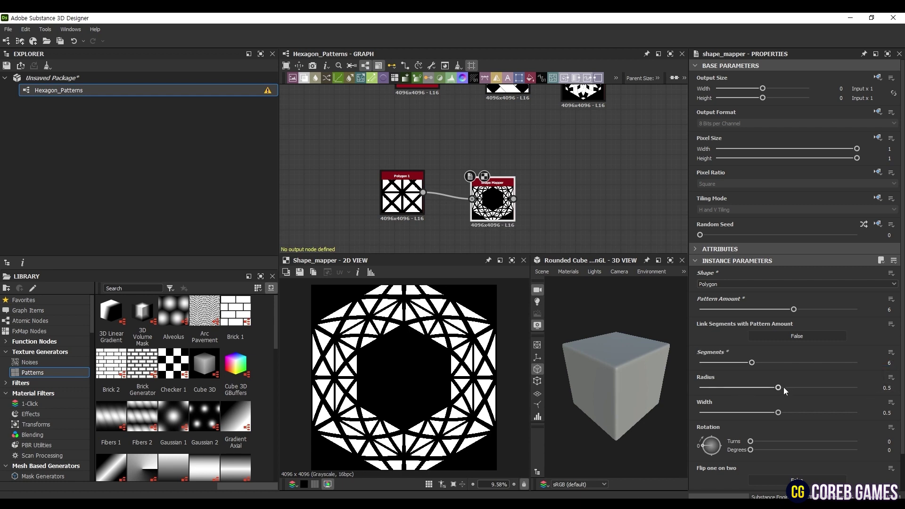
{"action": "left_click_drag", "start_coordinate": [778, 387], "coordinate": [647, 392]}
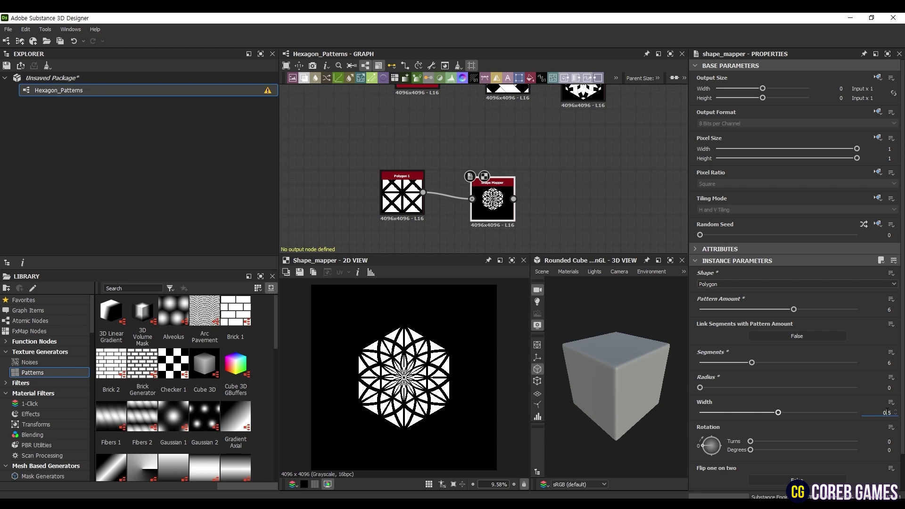
{"action": "key", "text": "BackSpace"}
{"action": "key", "text": "BackSpace"}
{"action": "key", "text": "BackSpace"}
{"action": "type", "text": "0.85"}
{"action": "key", "text": "Return"}
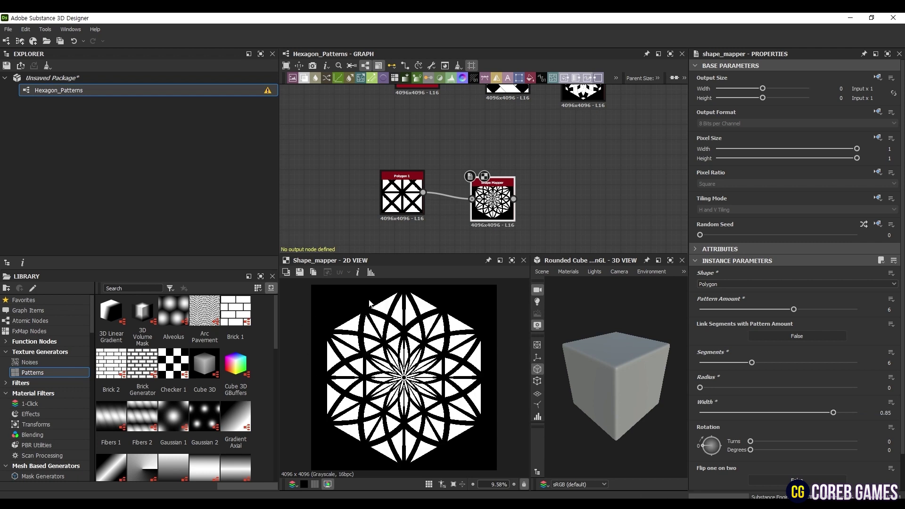
Step: Add a Shape node in the empty graph area below the Polygon 1 chain
{"action": "scroll", "coordinate": [454, 203], "scroll_direction": "down", "scroll_amount": 3}
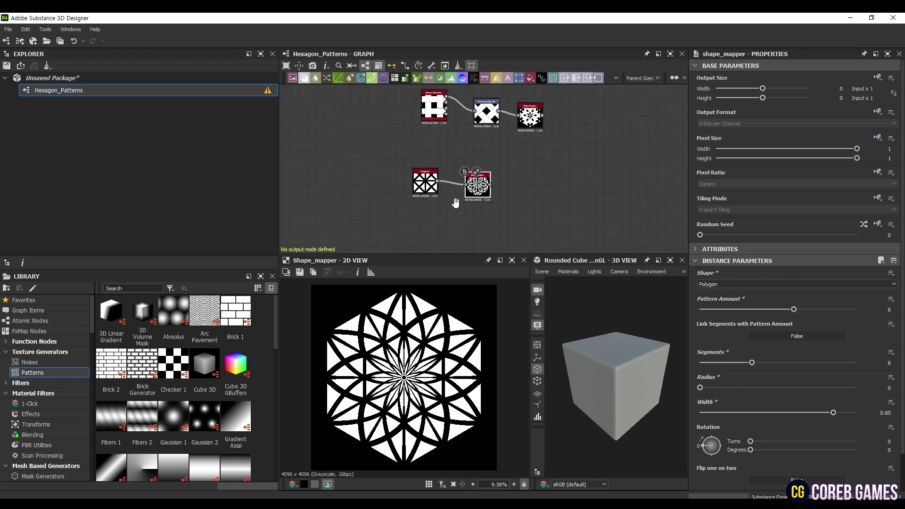
{"action": "scroll", "coordinate": [444, 202], "scroll_direction": "up", "scroll_amount": 3}
{"action": "key", "text": "space"}
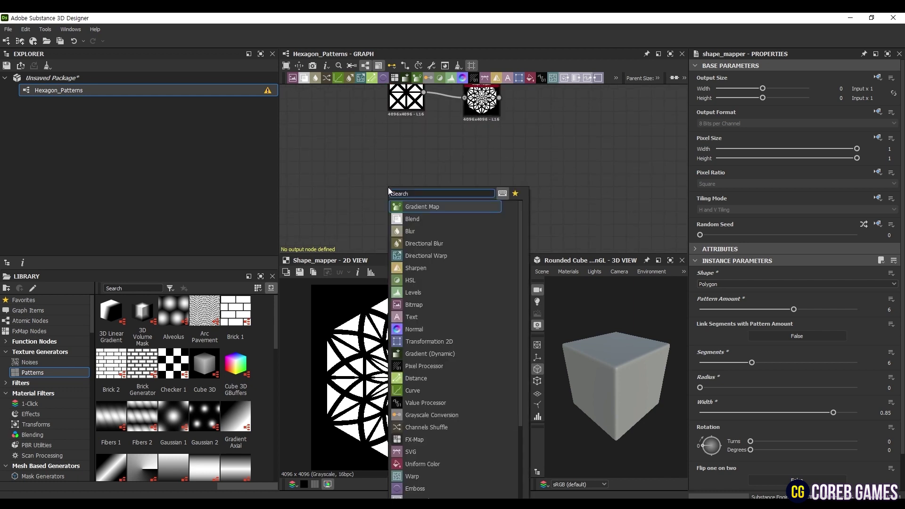
{"action": "type", "text": "shape"}
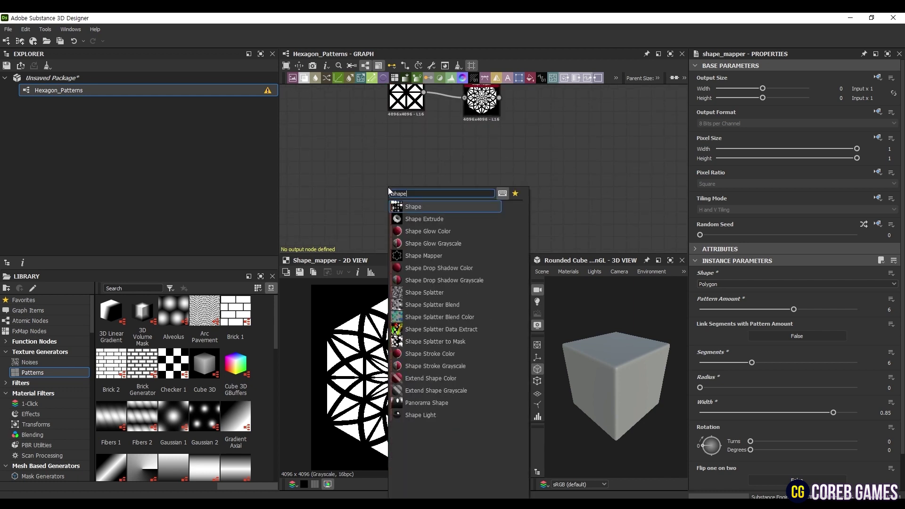
{"action": "left_click", "coordinate": [437, 208]}
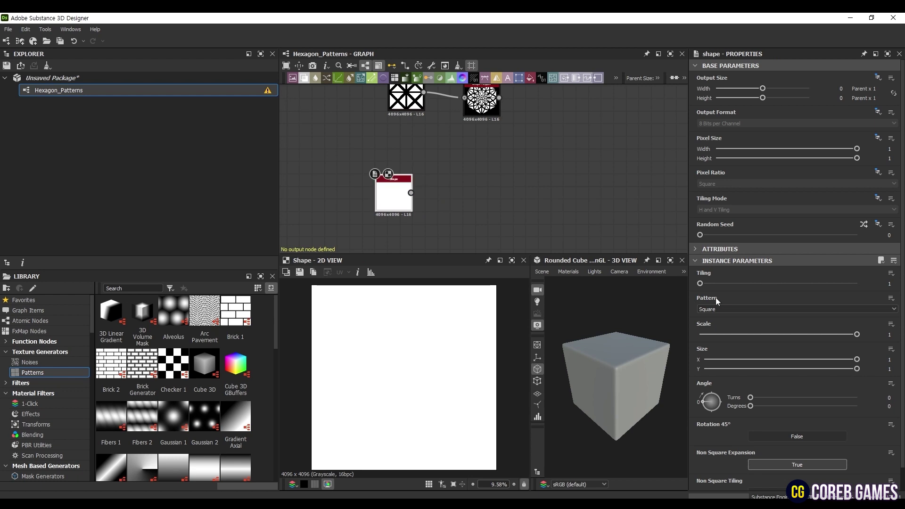
Step: Turn the Shape node's square into horizontal stripes with tiling 3 and a Y size of 0.44
{"action": "left_click_drag", "start_coordinate": [856, 368], "coordinate": [785, 368]}
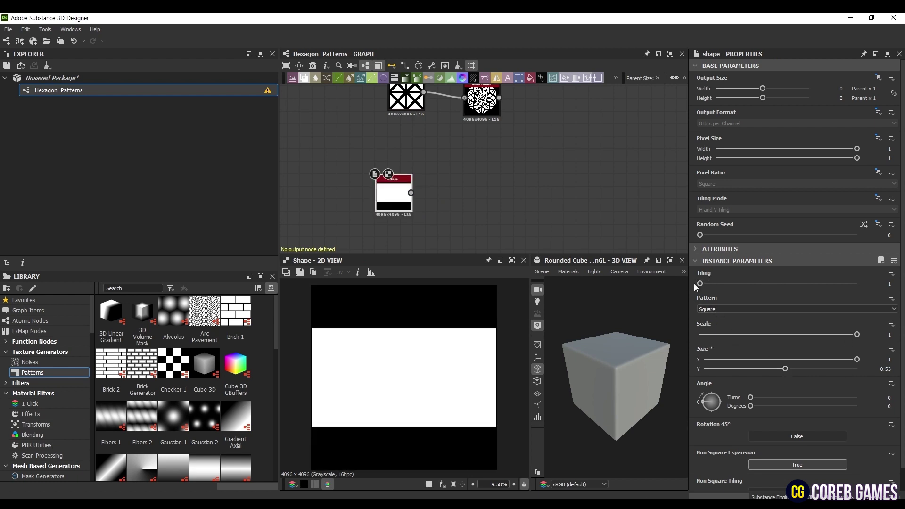
{"action": "left_click_drag", "start_coordinate": [699, 283], "coordinate": [720, 283]}
{"action": "left_click_drag", "start_coordinate": [785, 368], "coordinate": [771, 368]}
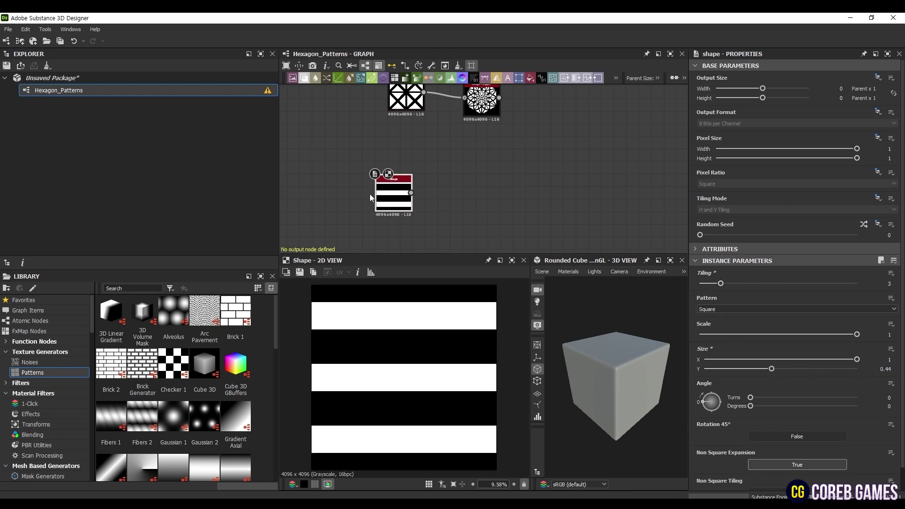
Step: Duplicate the striped Shape node, place the copy directly below the original and enable Rotation 45° on the copy
{"action": "key", "text": "ctrl+d"}
{"action": "left_click_drag", "start_coordinate": [482, 170], "coordinate": [393, 245]}
{"action": "middle_click_drag", "start_coordinate": [462, 215], "coordinate": [460, 186]}
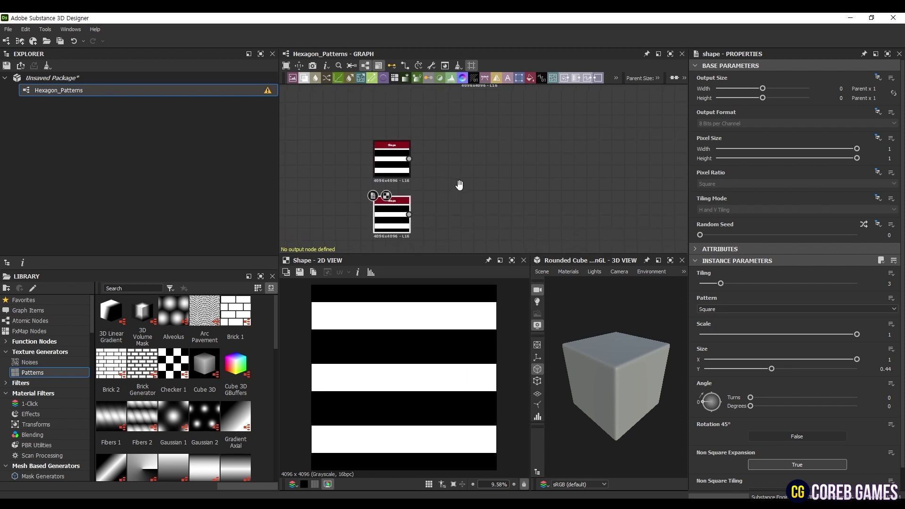
{"action": "left_click", "coordinate": [796, 436]}
Step: Enable Rotation 45° on the original striped Shape node and set its angle to 90 degrees
{"action": "left_click", "coordinate": [391, 160]}
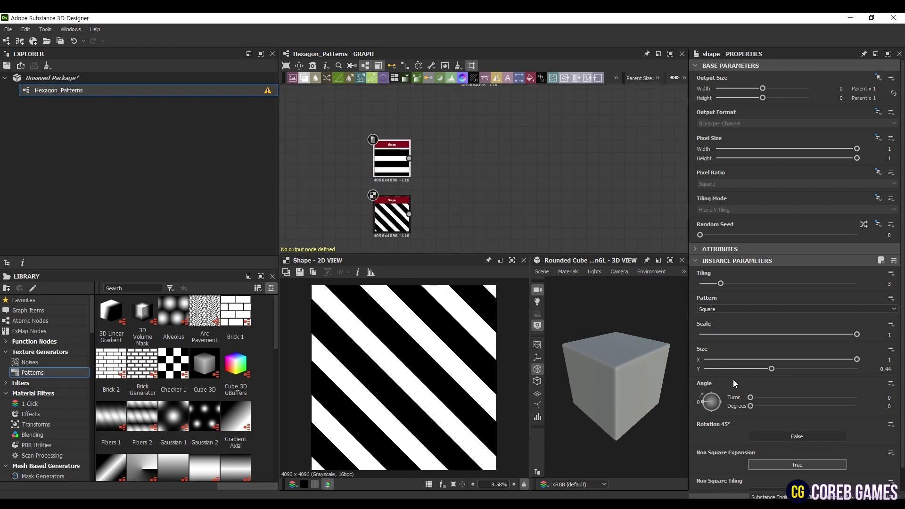
{"action": "left_click", "coordinate": [796, 436]}
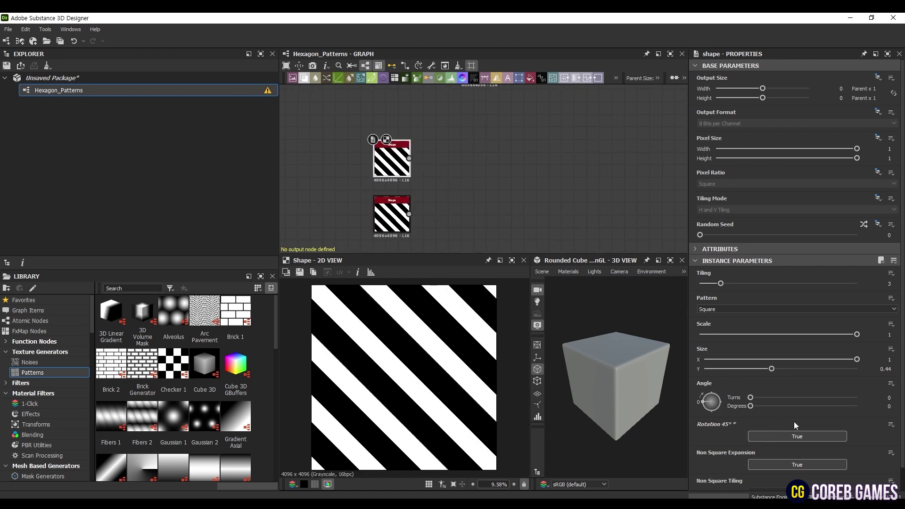
{"action": "left_click_drag", "start_coordinate": [705, 403], "coordinate": [712, 390]}
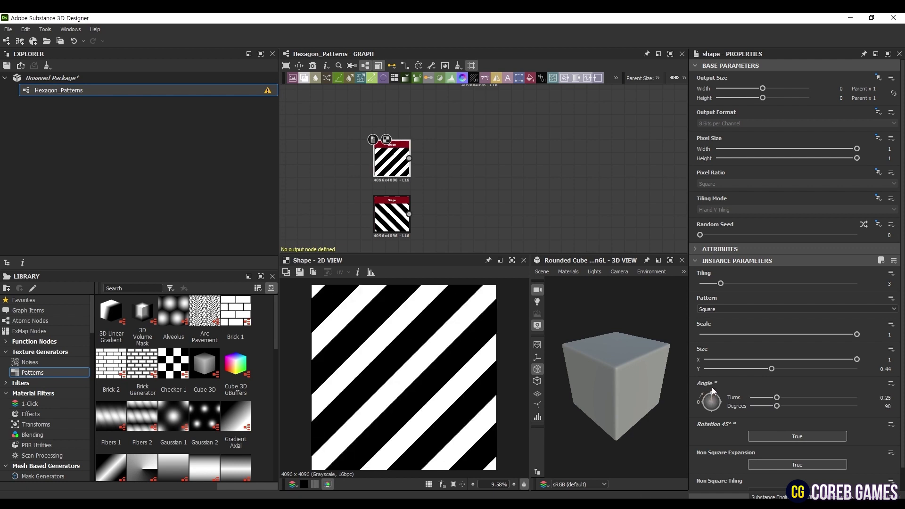
Step: Combine the two striped Shape nodes in a Blend node using Max (Lighten), with the lower Shape as foreground and the upper as background
{"action": "left_click_drag", "start_coordinate": [409, 158], "coordinate": [474, 197]}
{"action": "type", "text": "bl"}
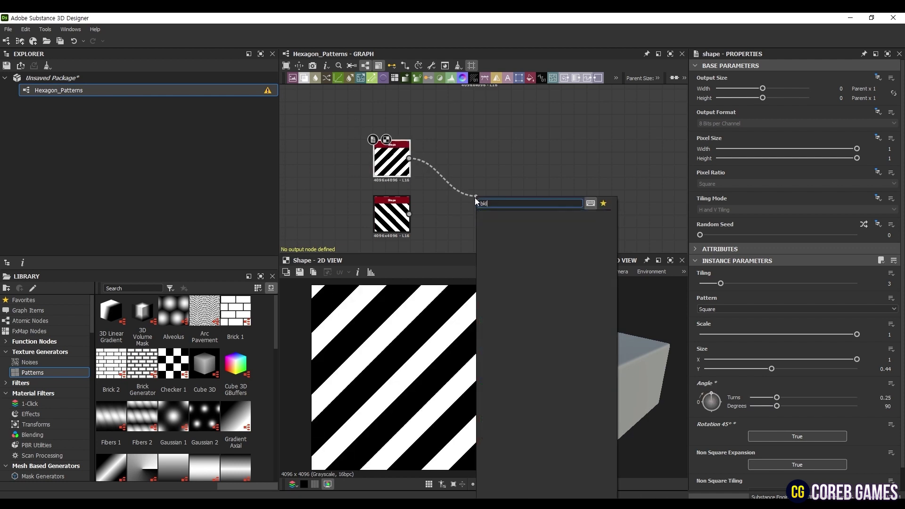
{"action": "type", "text": "en"}
{"action": "left_click", "coordinate": [511, 216]}
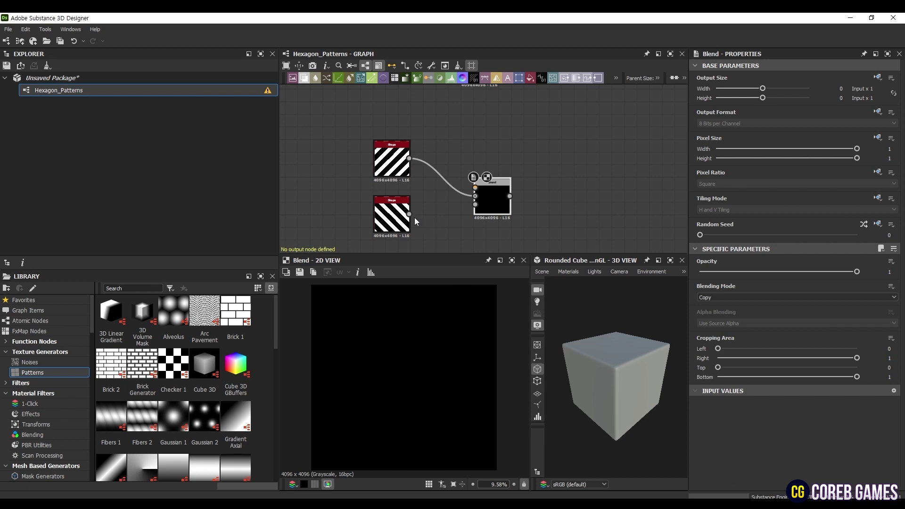
{"action": "left_click_drag", "start_coordinate": [409, 214], "coordinate": [477, 196]}
{"action": "left_click", "coordinate": [717, 297]}
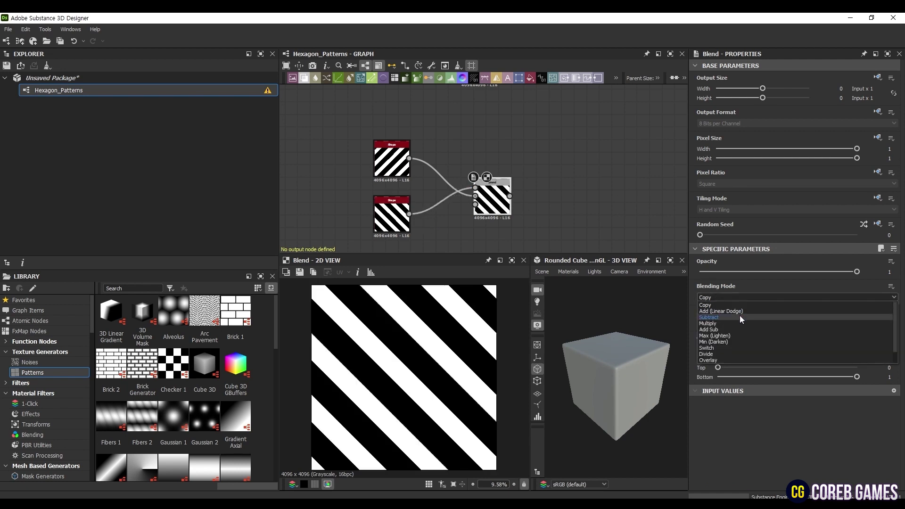
{"action": "left_click", "coordinate": [723, 339]}
{"action": "scroll", "coordinate": [495, 175], "scroll_direction": "down", "scroll_amount": 2}
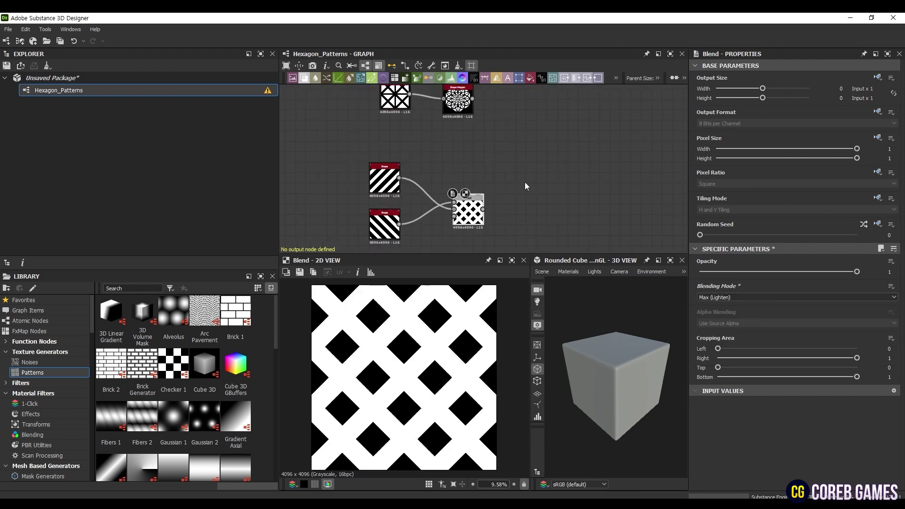